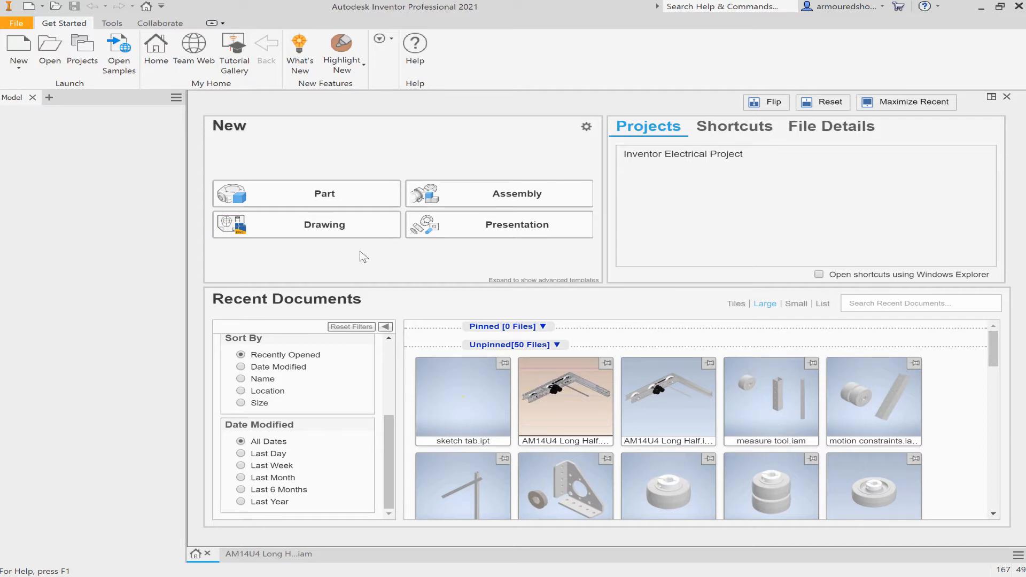
Create a new part file and close it again.
{"action": "left_click", "coordinate": [339, 190]}
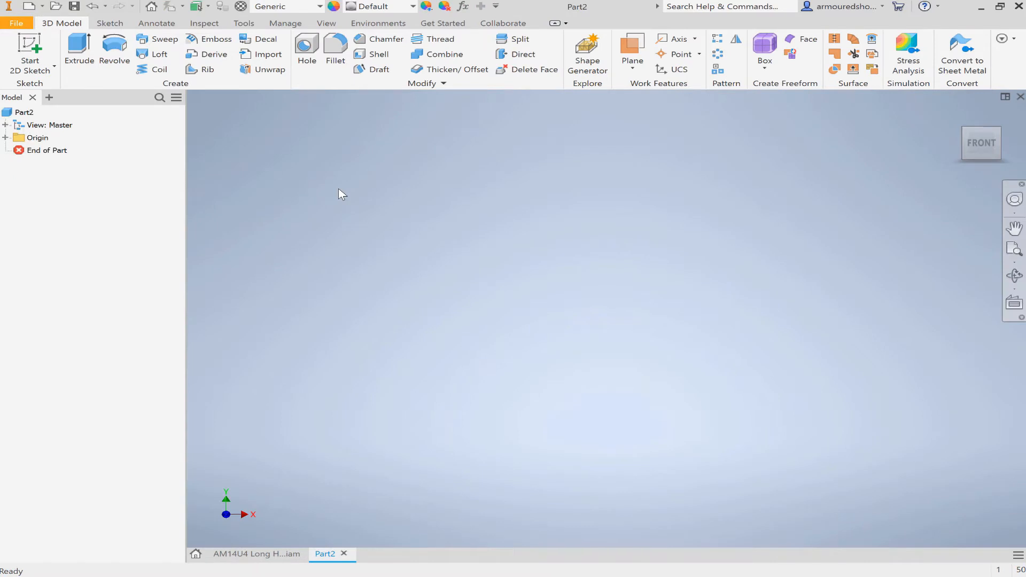
{"action": "left_click", "coordinate": [346, 558]}
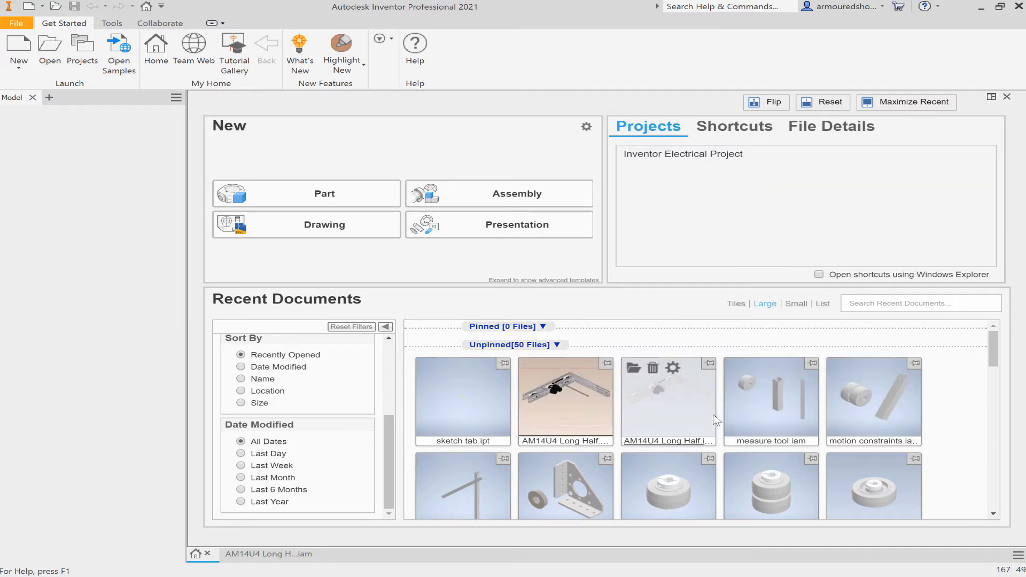
Browse the full list of recent documents and return to its beginning.
{"action": "scroll", "coordinate": [944, 436], "scroll_direction": "down", "scroll_amount": 10}
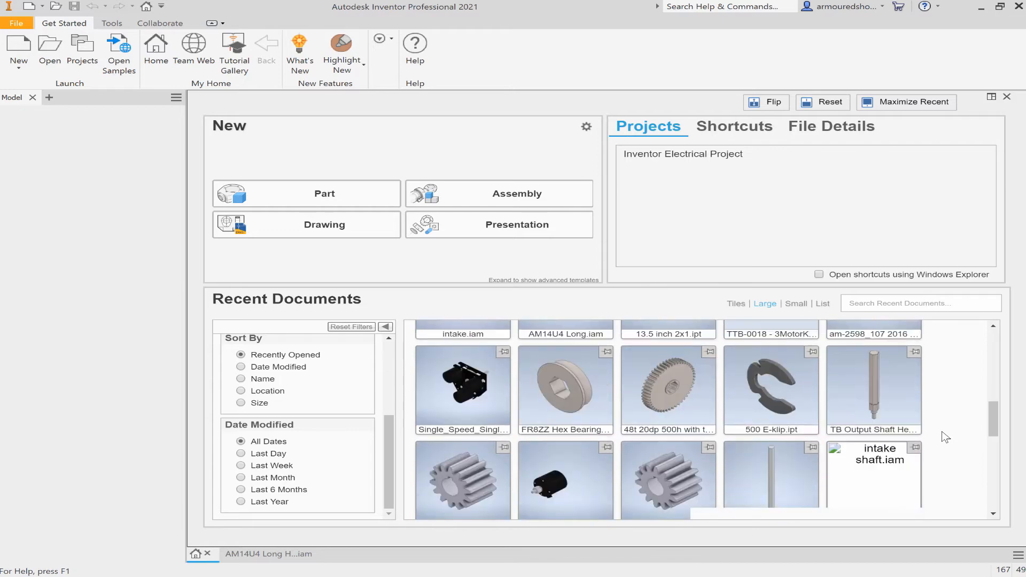
{"action": "scroll", "coordinate": [946, 437], "scroll_direction": "down", "scroll_amount": 5}
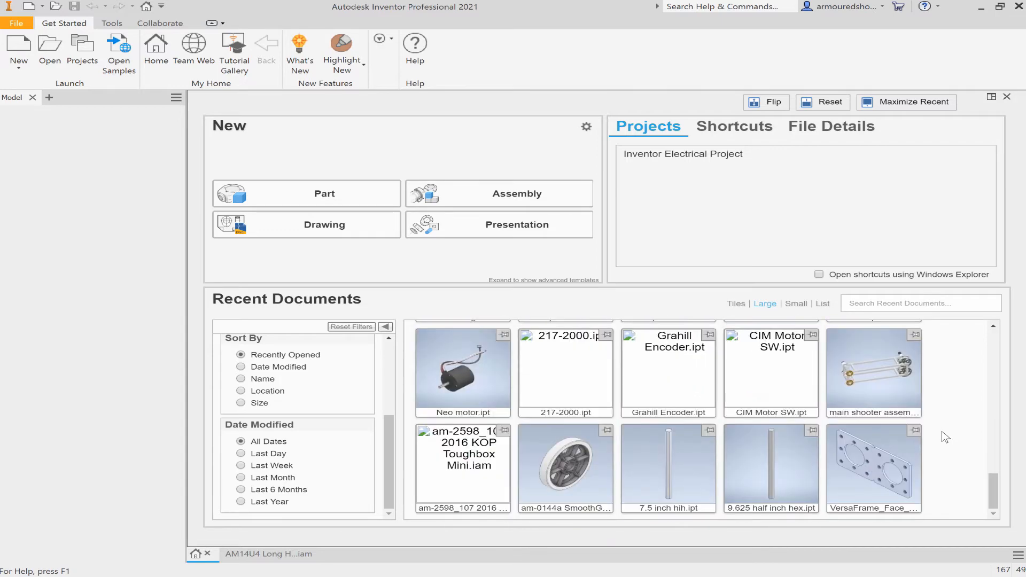
{"action": "scroll", "coordinate": [947, 437], "scroll_direction": "up", "scroll_amount": 15}
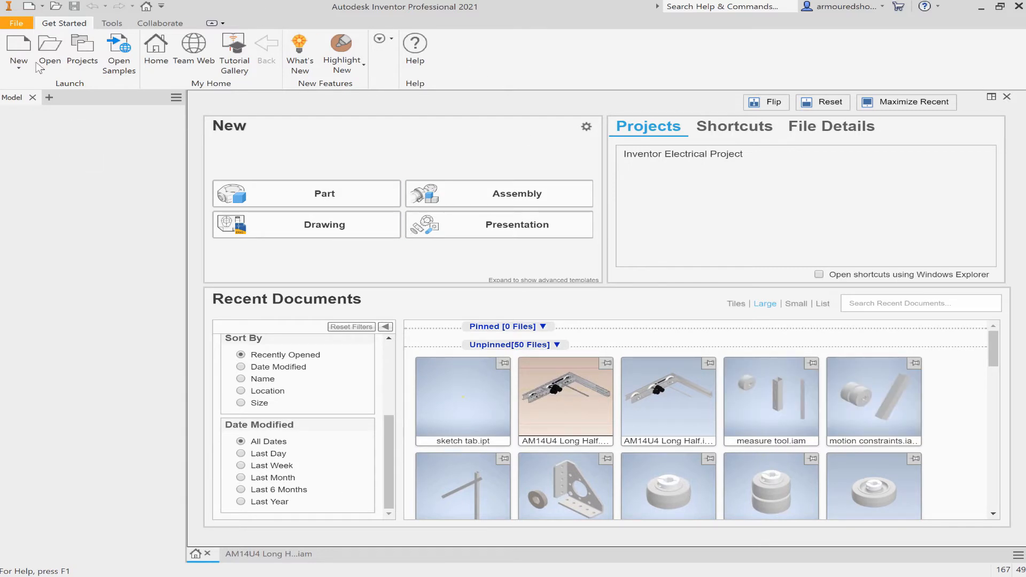
{"action": "left_click", "coordinate": [25, 26]}
{"action": "mouse_move", "coordinate": [59, 75]}
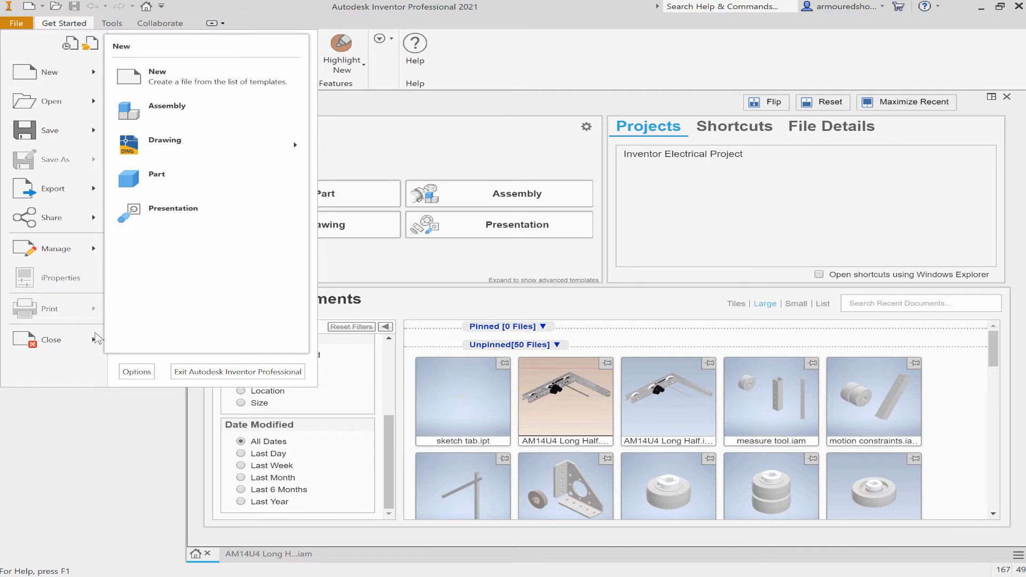
{"action": "mouse_move", "coordinate": [99, 340]}
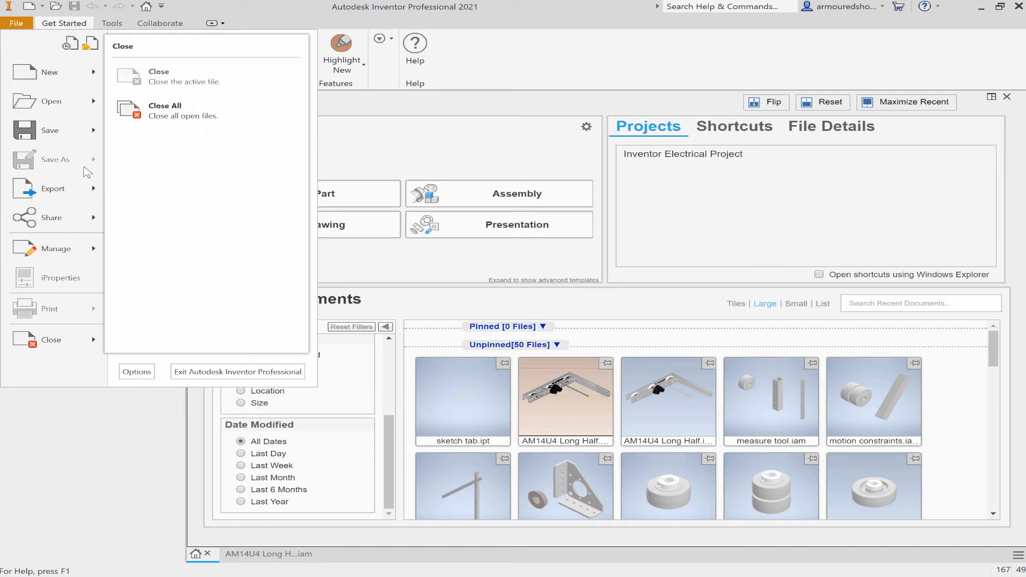
{"action": "mouse_move", "coordinate": [84, 187]}
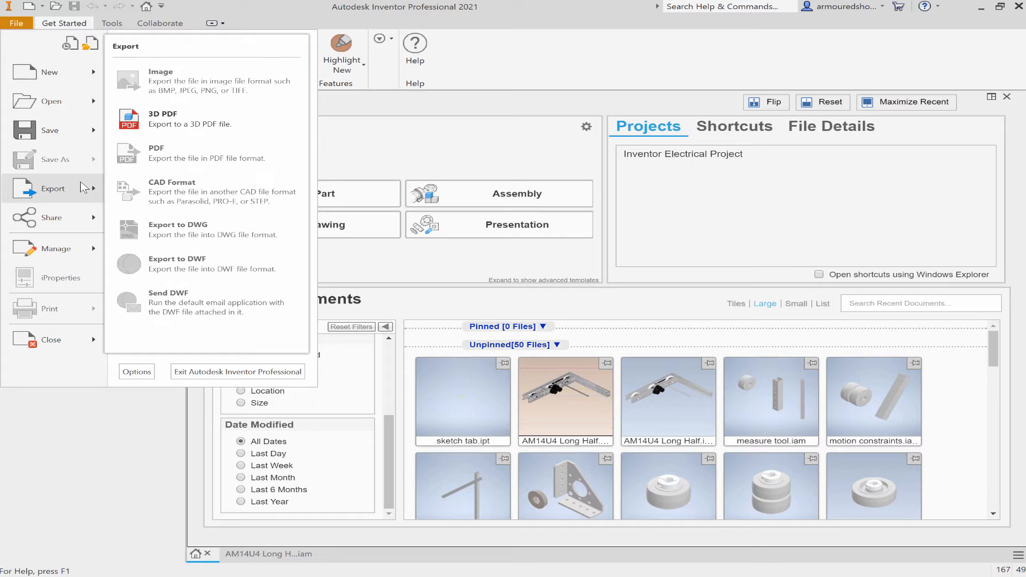
{"action": "left_click", "coordinate": [119, 536]}
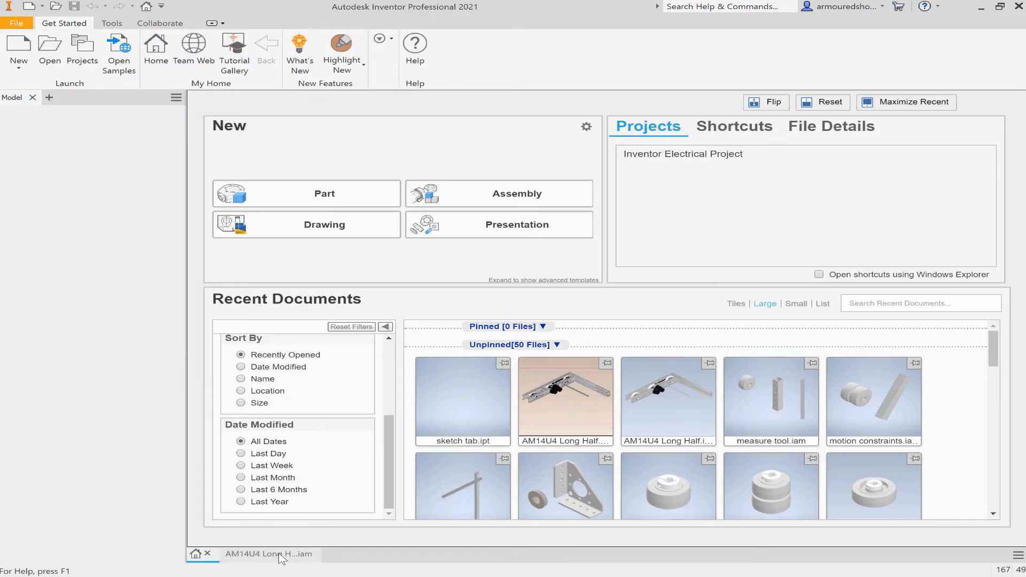
Switch to the already open AM14U4 Long Half assembly.
{"action": "left_click", "coordinate": [282, 556]}
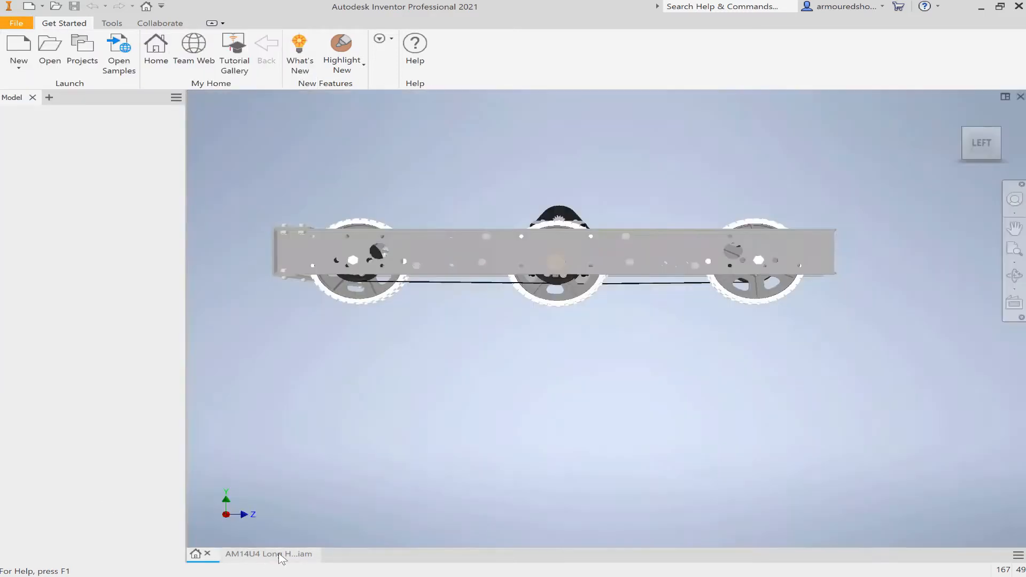
{"action": "left_click", "coordinate": [16, 27]}
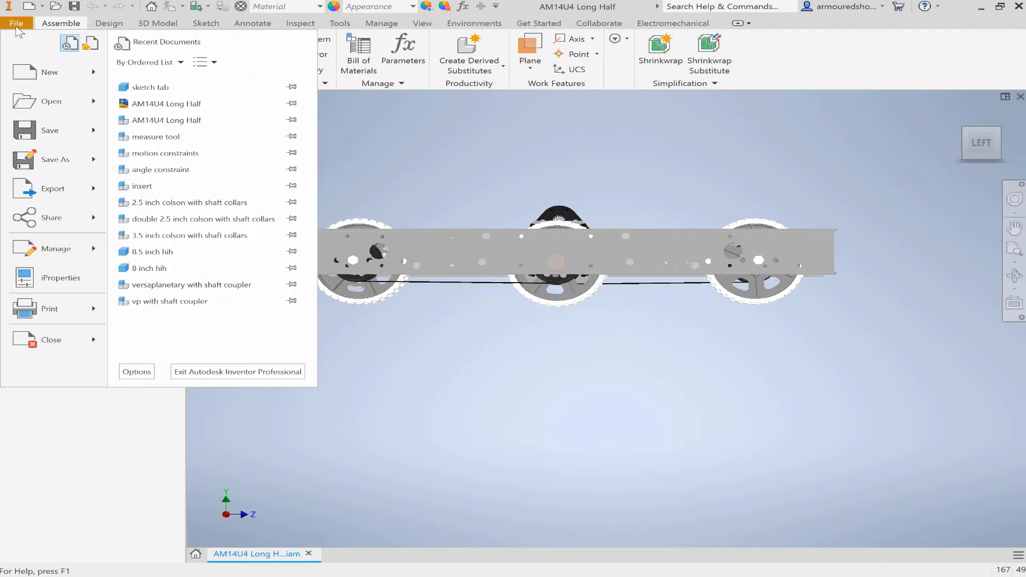
{"action": "left_click", "coordinate": [55, 164]}
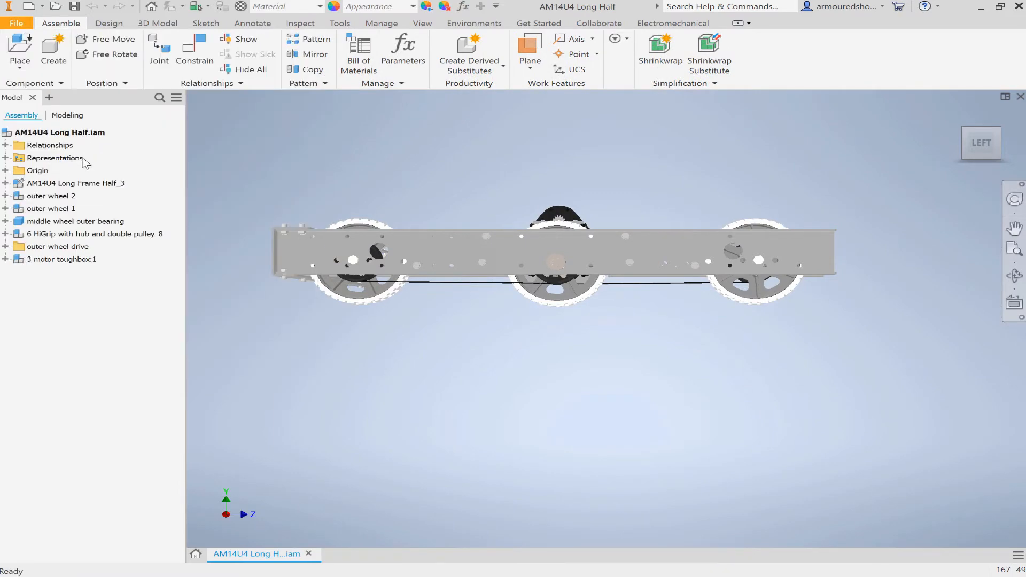
{"action": "left_click", "coordinate": [814, 440]}
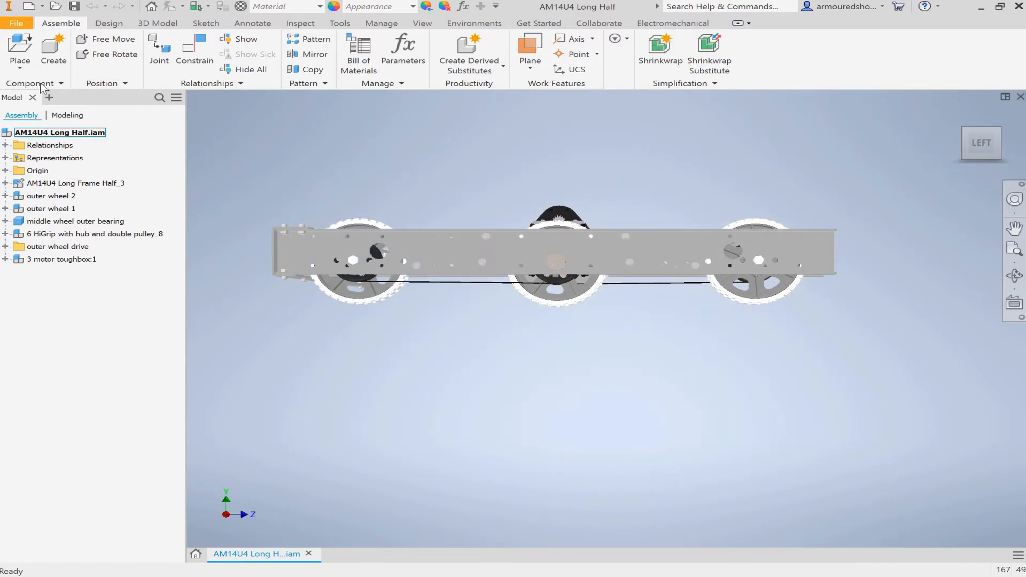
{"action": "left_click", "coordinate": [24, 26]}
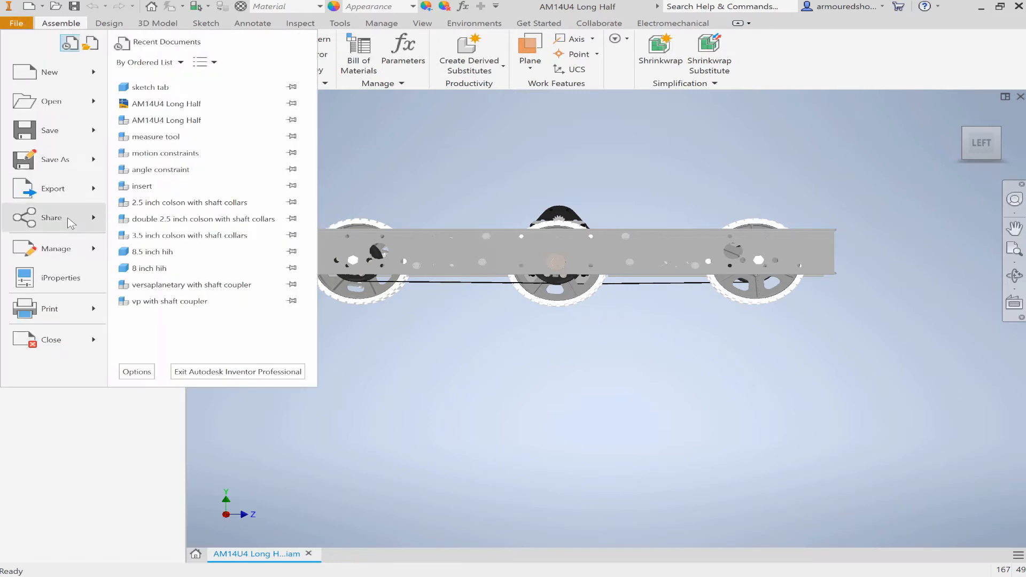
{"action": "mouse_move", "coordinate": [100, 165]}
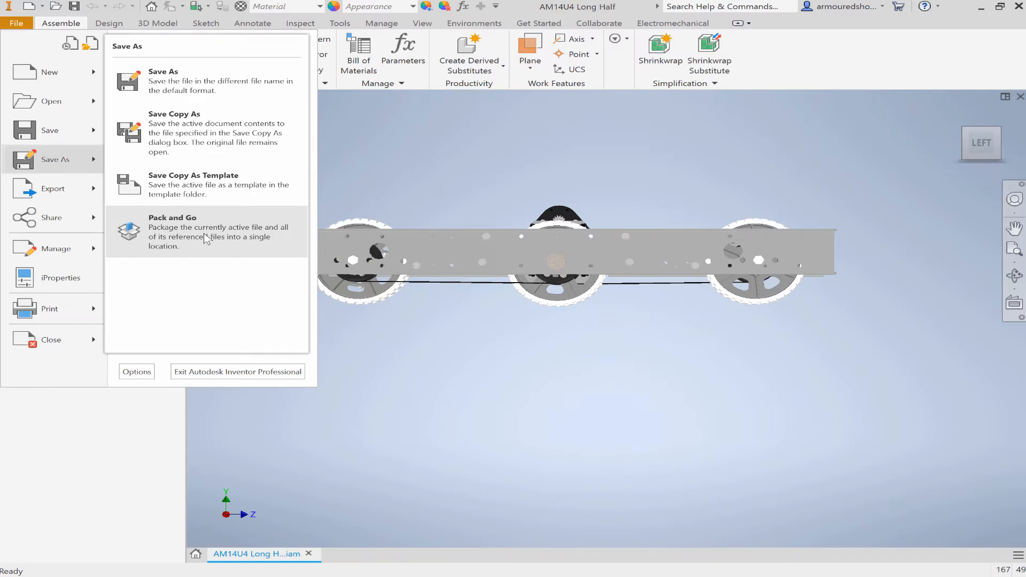
{"action": "left_click", "coordinate": [447, 407]}
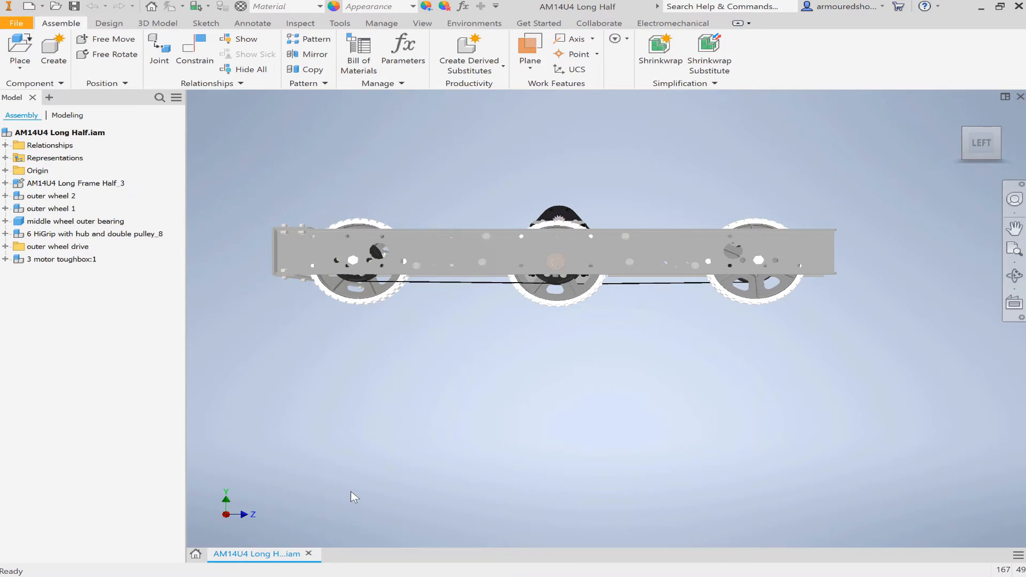
Examine the drive frame from a raised angle between its left, top and front sides, briefly highlighting the 3 motor toughbox.
{"action": "mouse_move", "coordinate": [992, 139]}
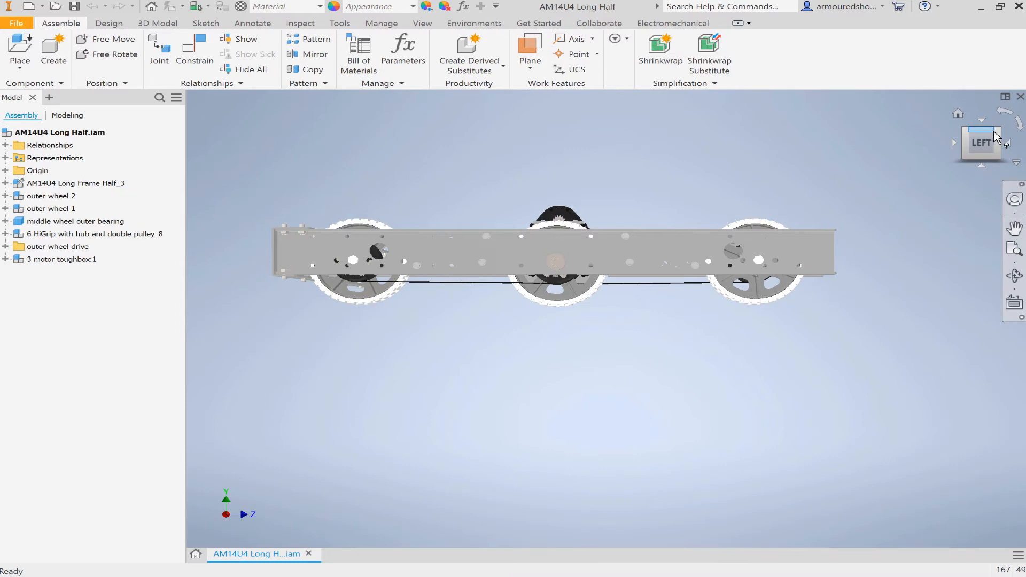
{"action": "mouse_move", "coordinate": [966, 159]}
{"action": "left_mouse_down"}
{"action": "mouse_move", "coordinate": [963, 170]}
{"action": "mouse_move", "coordinate": [975, 136]}
{"action": "mouse_move", "coordinate": [1021, 97]}
{"action": "mouse_move", "coordinate": [965, 153]}
{"action": "left_mouse_up"}
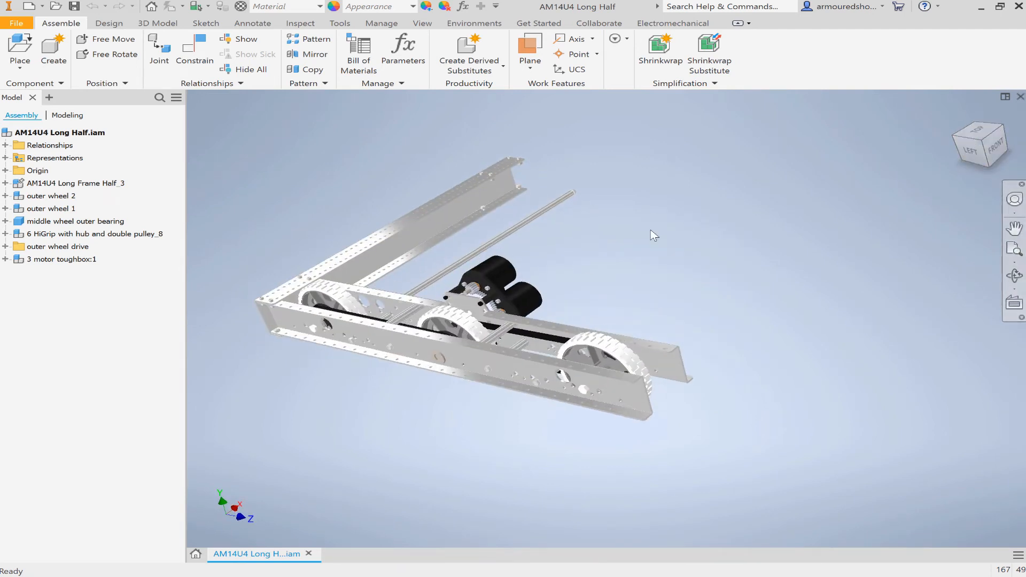
{"action": "left_click", "coordinate": [495, 279]}
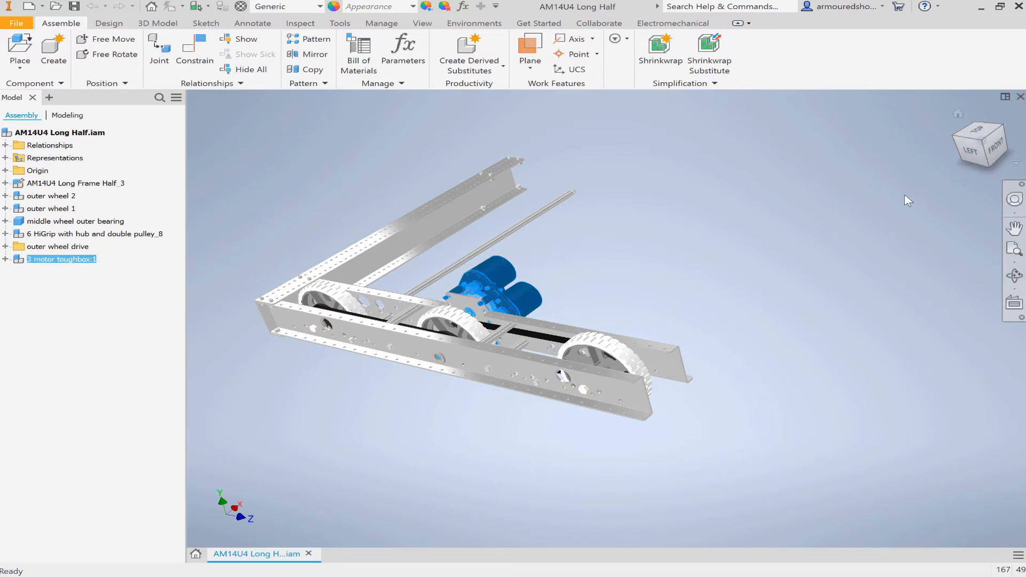
{"action": "mouse_move", "coordinate": [971, 160]}
{"action": "left_mouse_down"}
{"action": "mouse_move", "coordinate": [960, 180]}
{"action": "mouse_move", "coordinate": [929, 178]}
{"action": "mouse_move", "coordinate": [952, 200]}
{"action": "mouse_move", "coordinate": [957, 149]}
{"action": "mouse_move", "coordinate": [964, 163]}
{"action": "left_mouse_up"}
{"action": "left_click", "coordinate": [817, 254]}
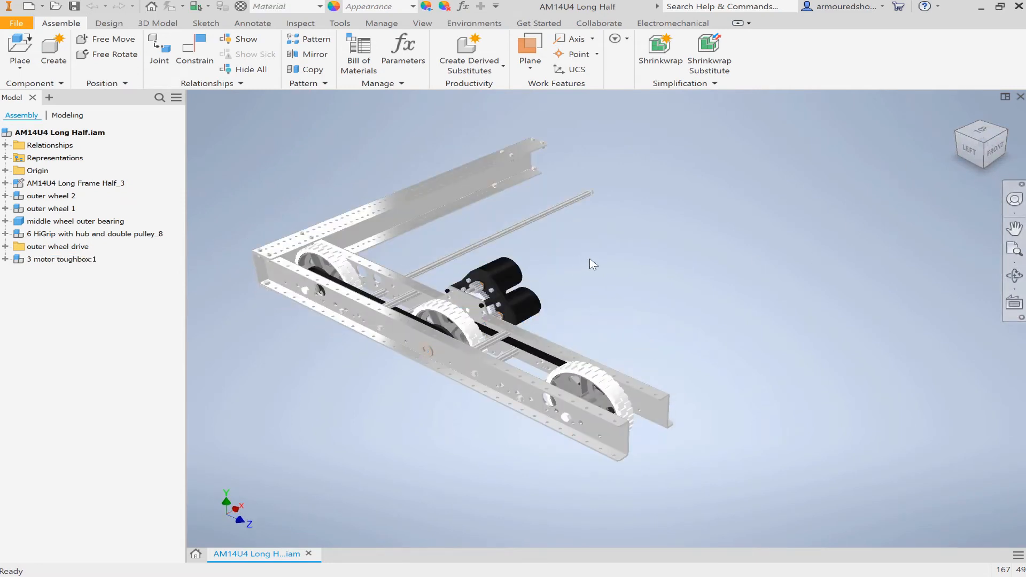
Look at the drive assembly squarely from its left side, rolling the view a quarter turn and back.
{"action": "left_click", "coordinate": [970, 140]}
{"action": "left_click", "coordinate": [970, 140]}
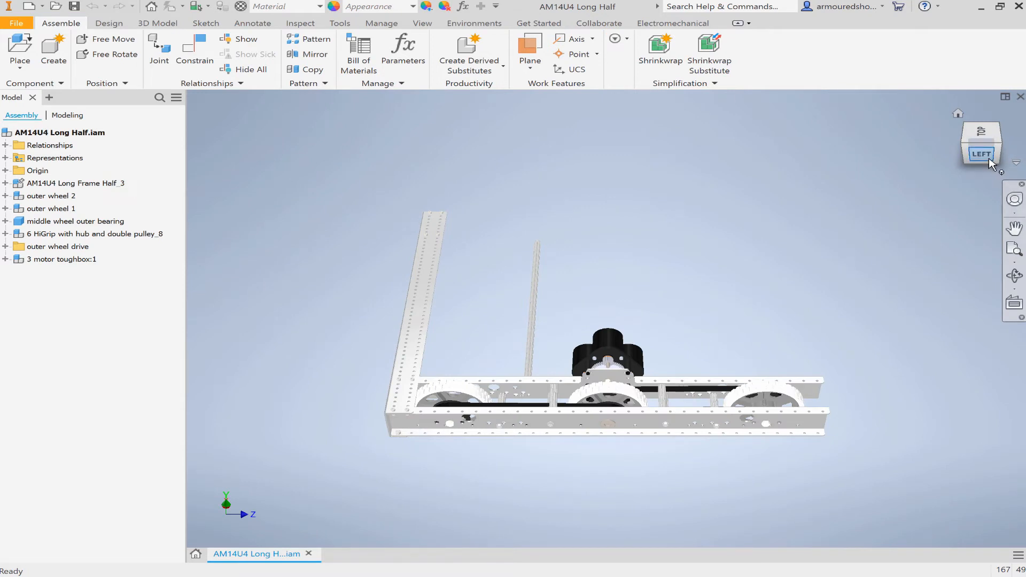
{"action": "left_click", "coordinate": [988, 159]}
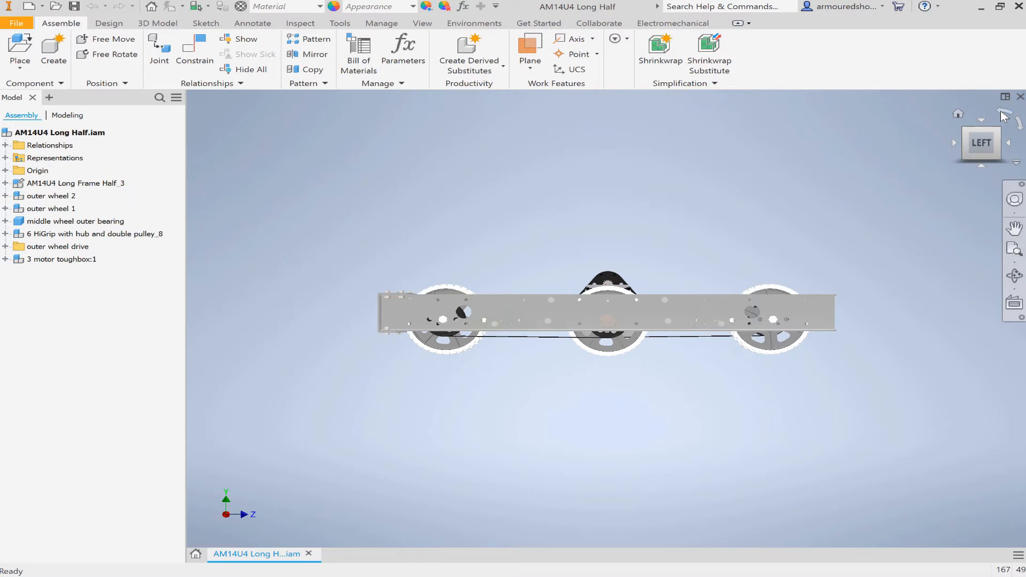
{"action": "left_click", "coordinate": [1003, 113]}
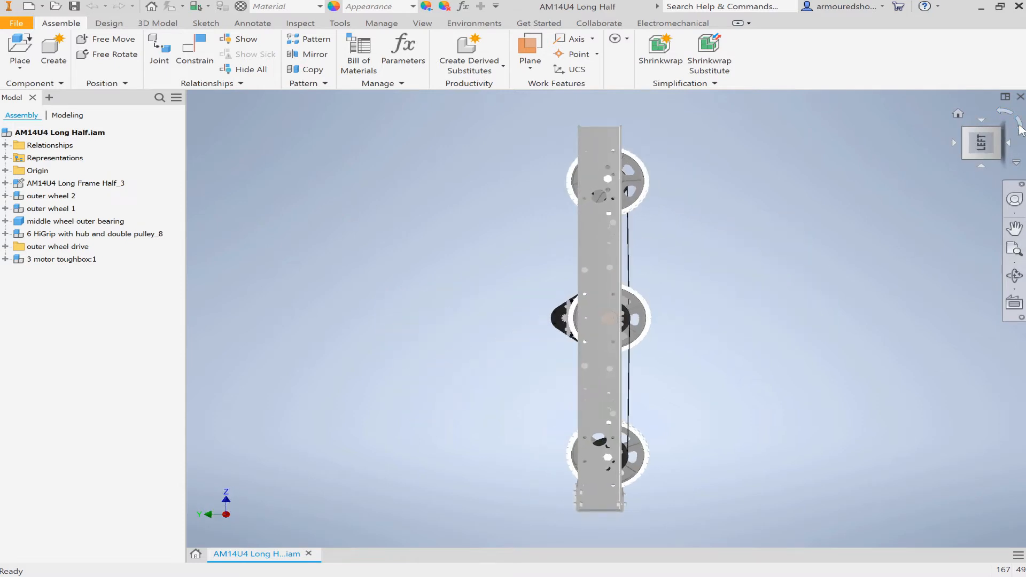
{"action": "left_click", "coordinate": [1019, 126]}
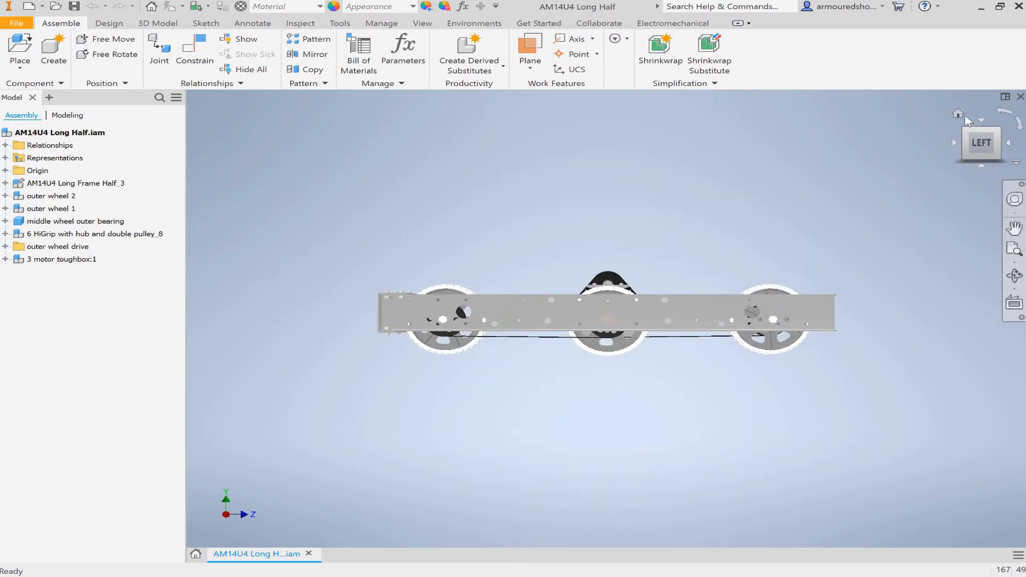
Restore the assembly's home view and pan the model slightly within it.
{"action": "left_click", "coordinate": [997, 133]}
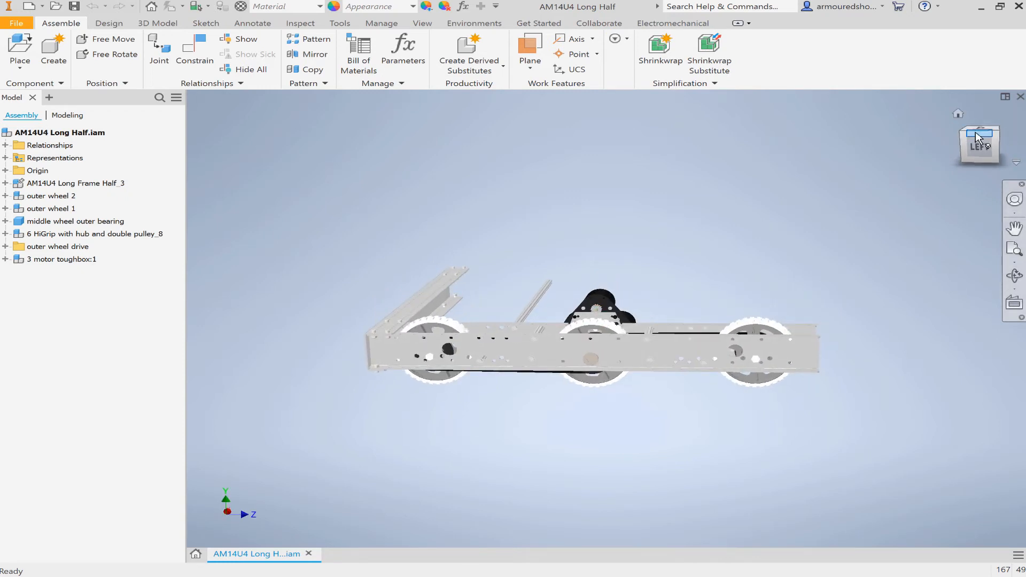
{"action": "left_click", "coordinate": [959, 113]}
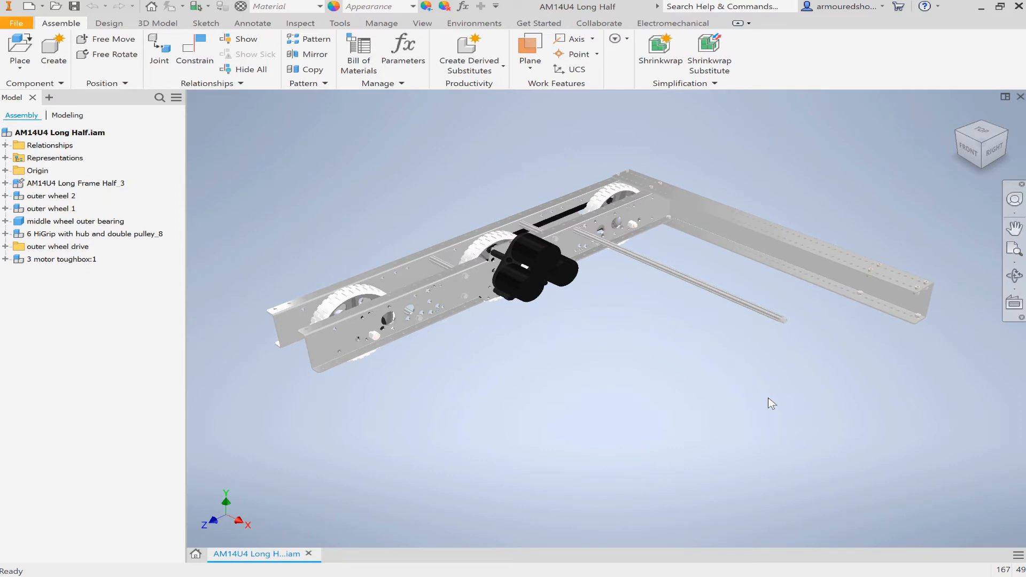
{"action": "left_click", "coordinate": [1014, 228]}
{"action": "left_click_drag", "start_coordinate": [665, 316], "coordinate": [610, 332]}
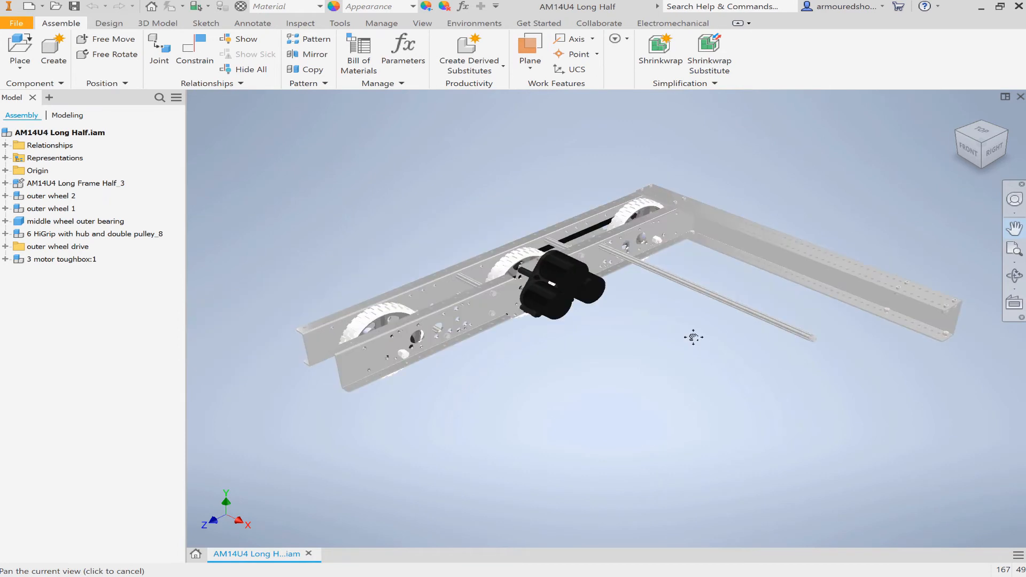
{"action": "key", "text": "Escape"}
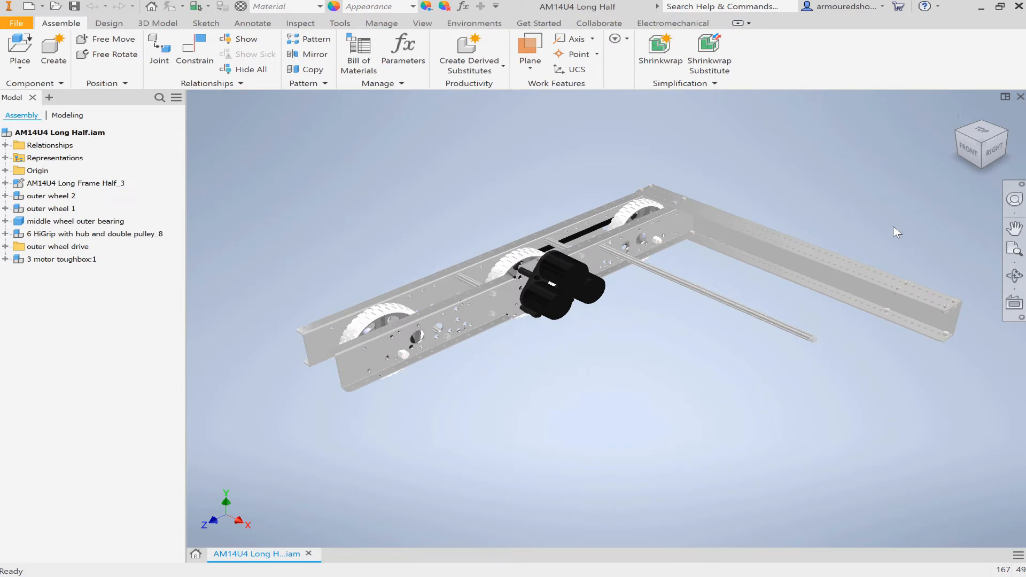
{"action": "left_click", "coordinate": [1022, 318]}
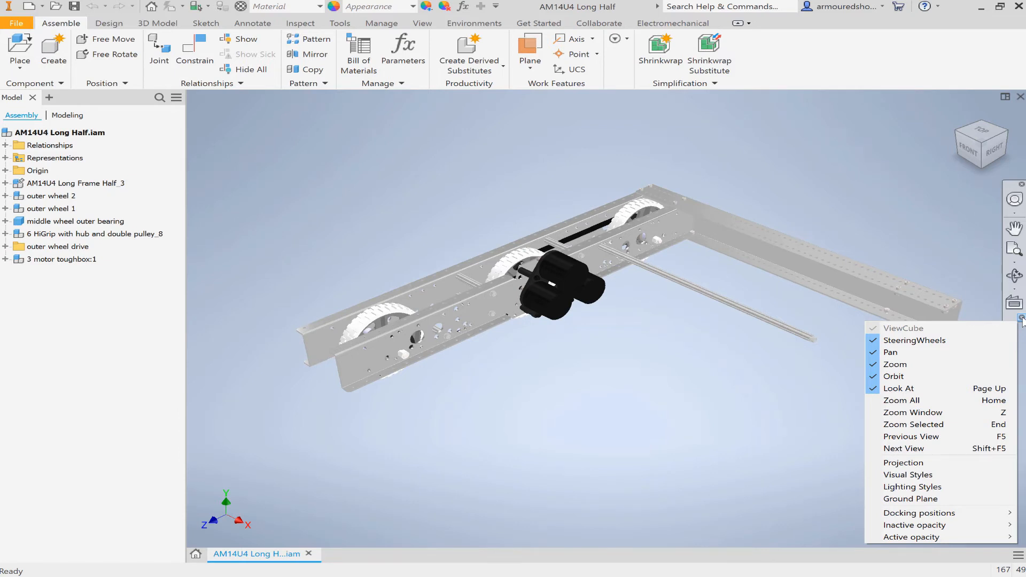
{"action": "left_click", "coordinate": [887, 252]}
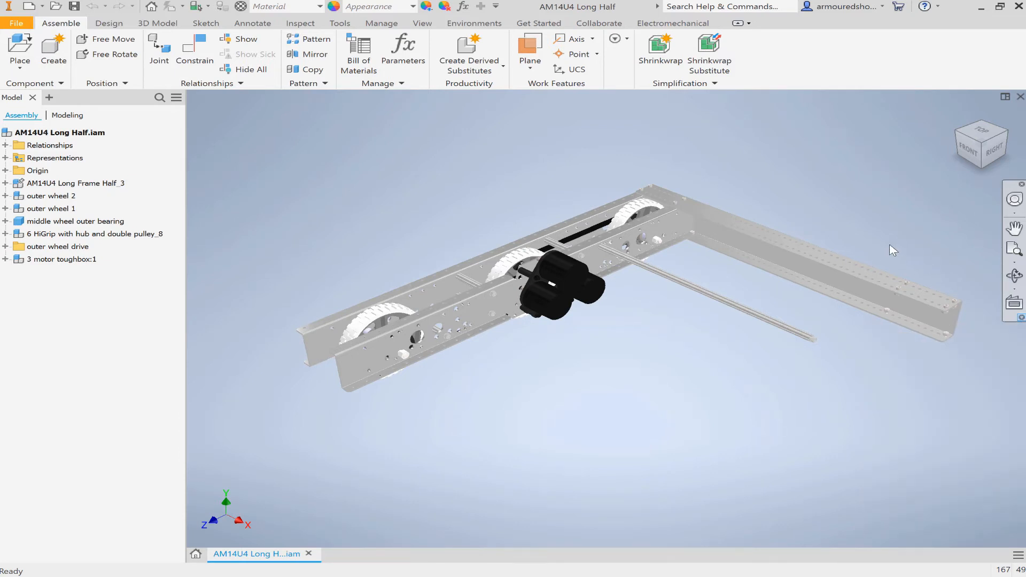
{"action": "left_click", "coordinate": [1014, 229]}
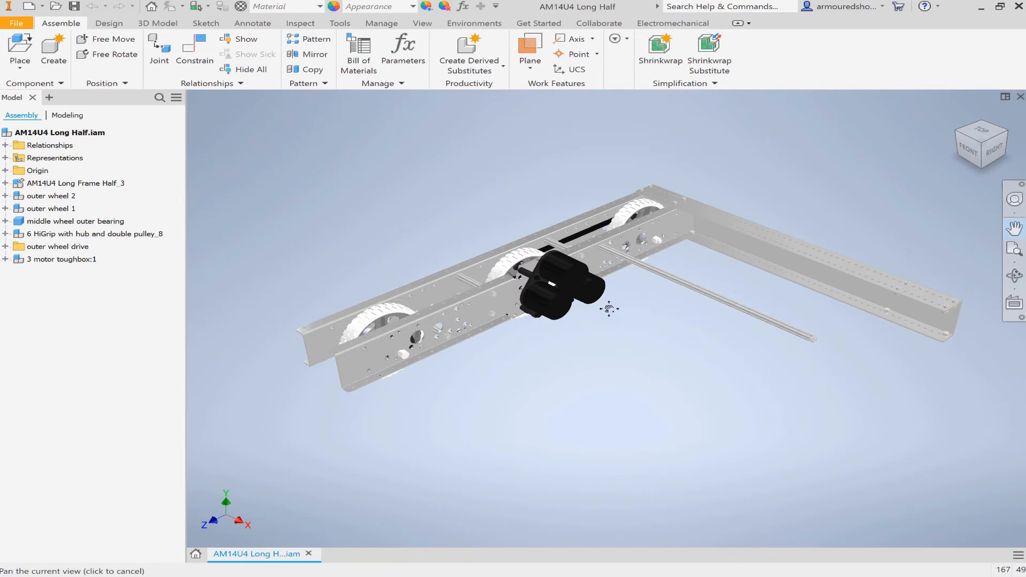
{"action": "key", "text": "Escape"}
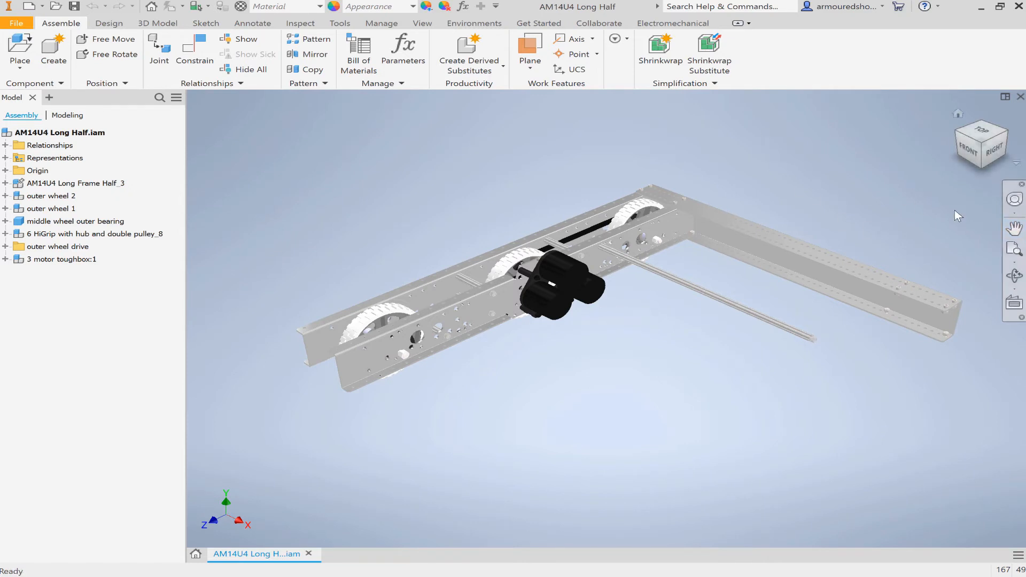
{"action": "left_click", "coordinate": [1015, 229]}
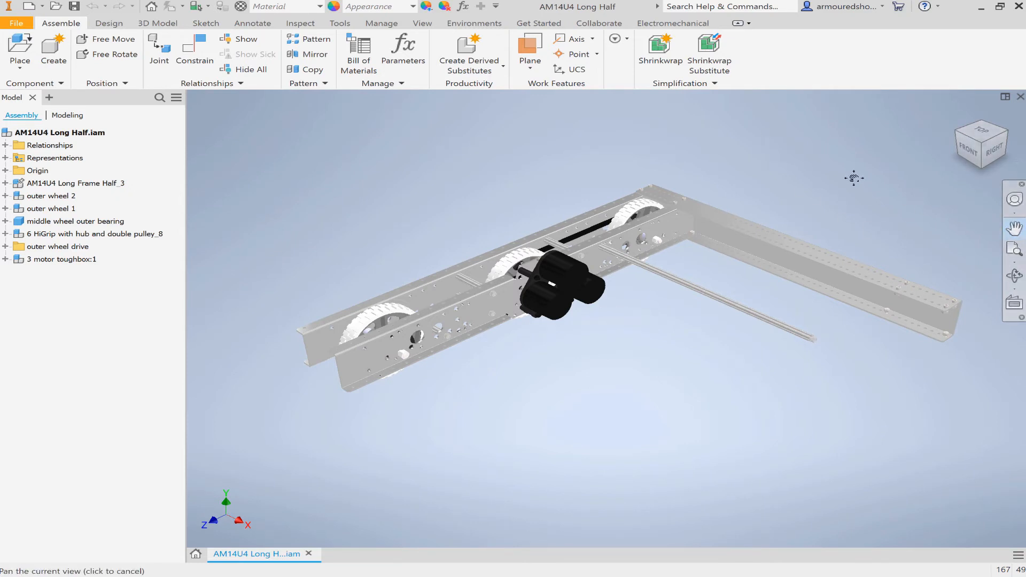
{"action": "key", "text": "Escape"}
{"action": "left_click", "coordinate": [1014, 229]}
{"action": "key", "text": "Escape"}
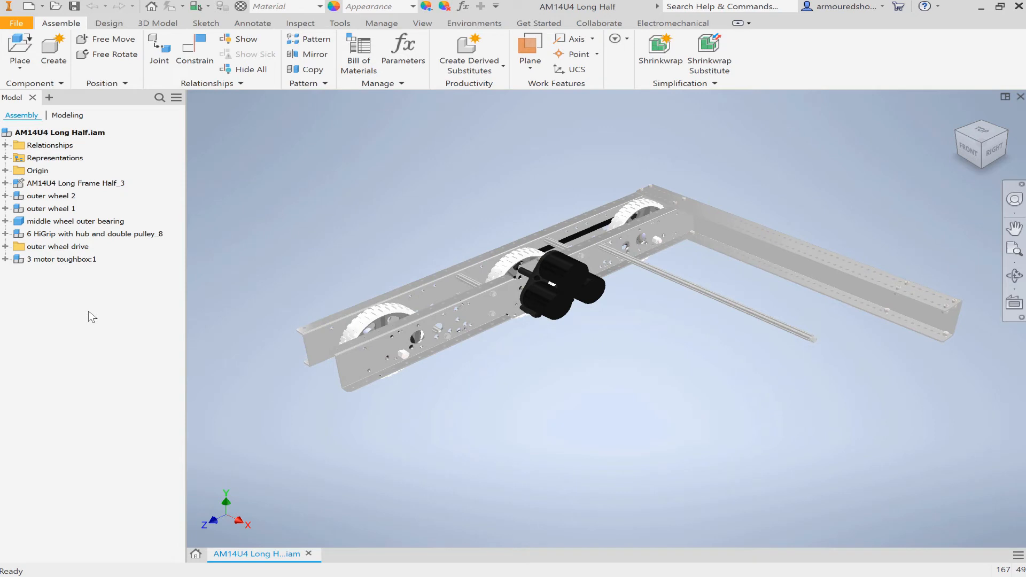
{"action": "right_click", "coordinate": [88, 312]}
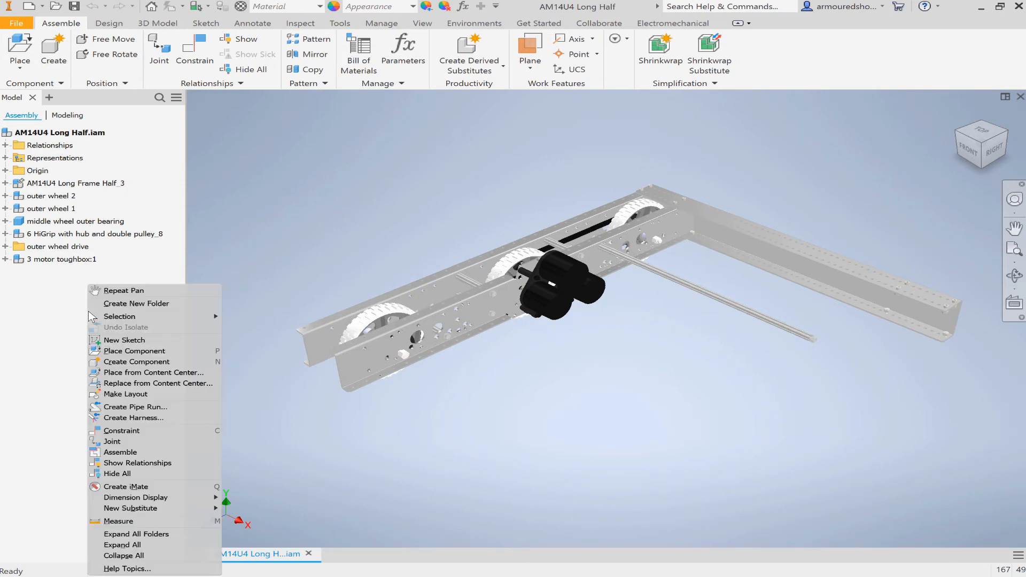
Create a new folder at the end of the assembly's component list and delete it again.
{"action": "left_click", "coordinate": [144, 304]}
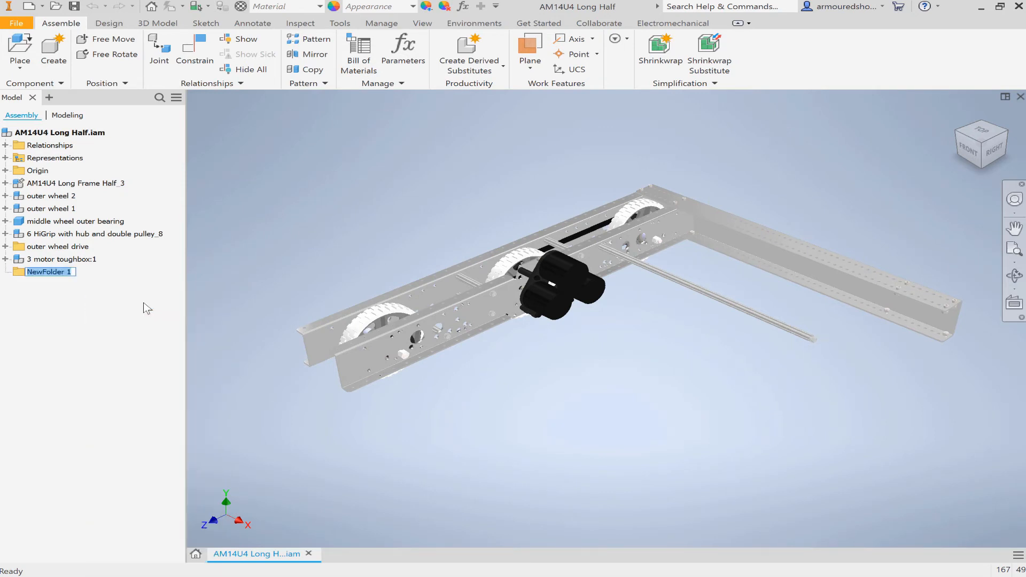
{"action": "left_click", "coordinate": [95, 282]}
{"action": "right_click", "coordinate": [73, 276]}
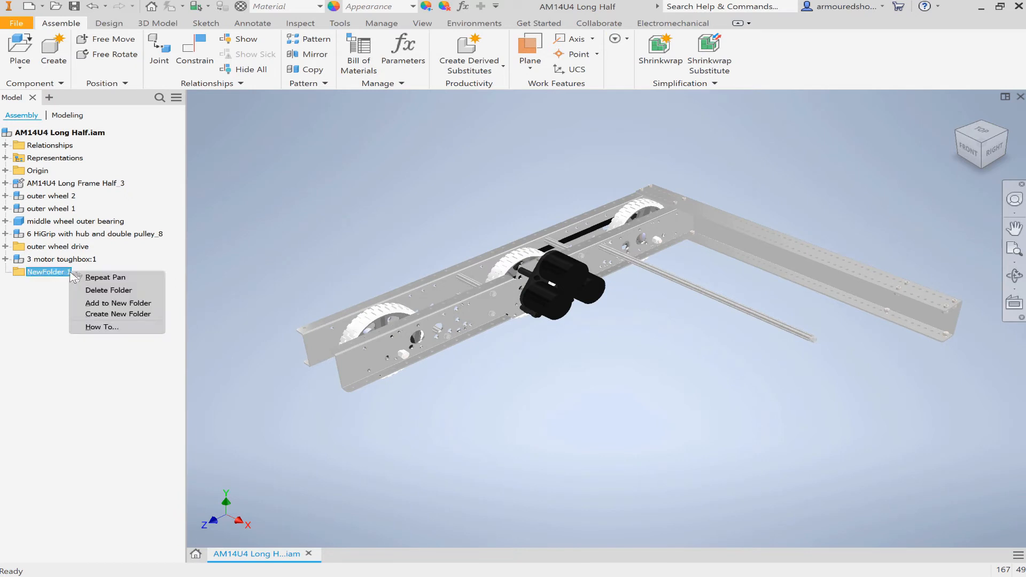
{"action": "left_click", "coordinate": [90, 289]}
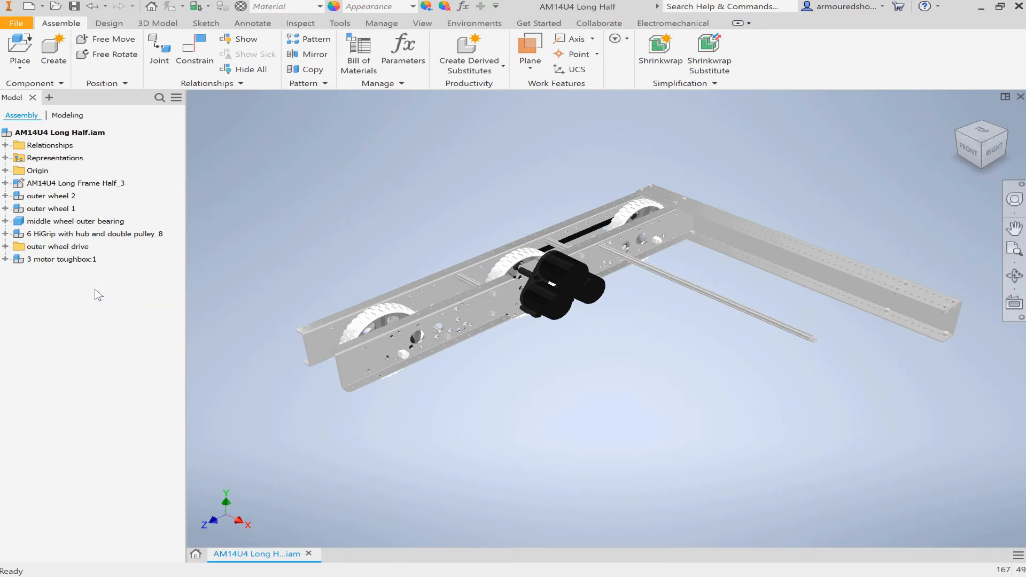
Examine the contents of the outer wheel drive folder, including axle bolt 1's origin geometry and insert constraints.
{"action": "left_click", "coordinate": [5, 246]}
{"action": "left_click", "coordinate": [5, 246]}
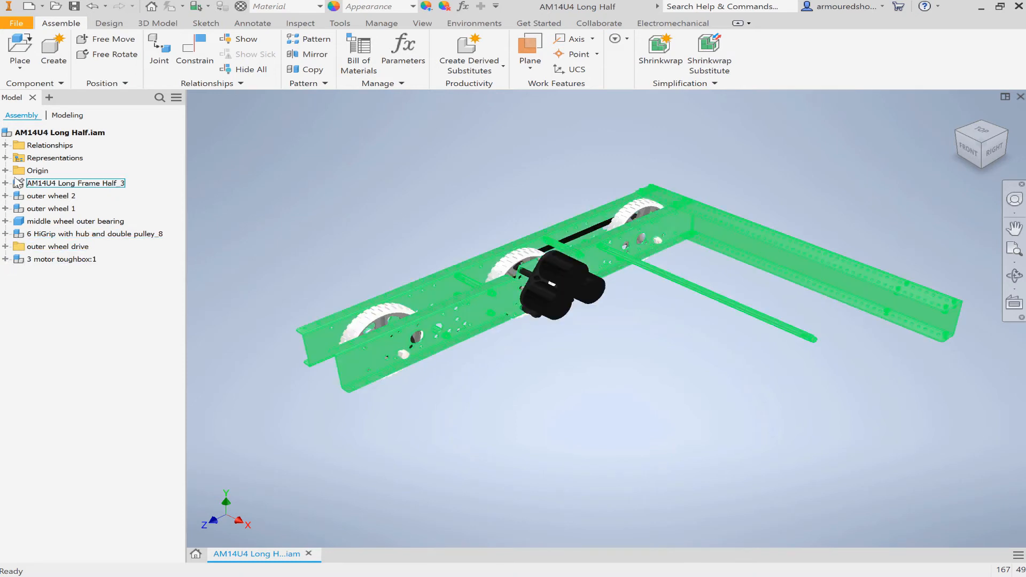
{"action": "left_click", "coordinate": [5, 246]}
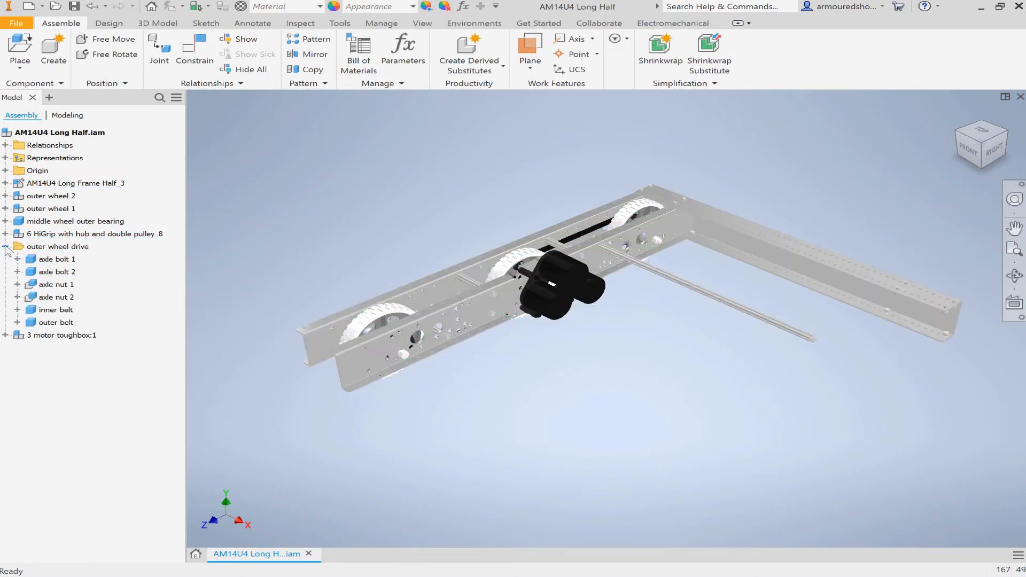
{"action": "left_click", "coordinate": [18, 260]}
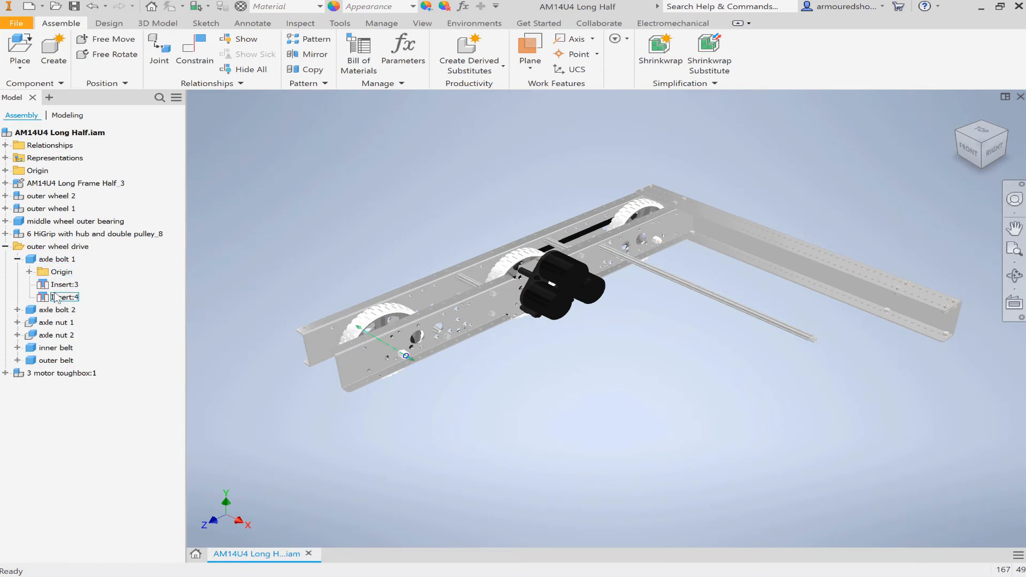
{"action": "left_click", "coordinate": [28, 272]}
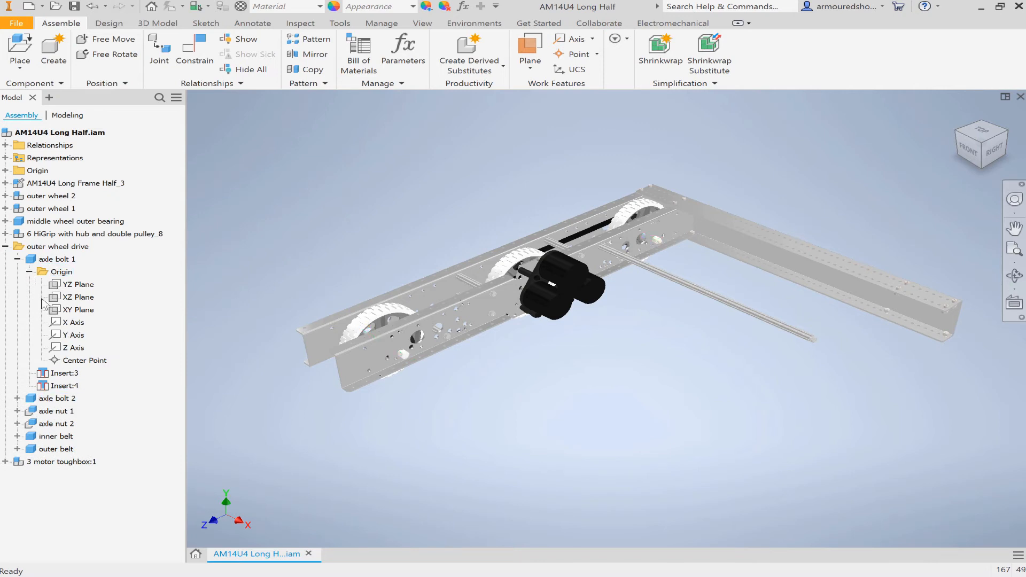
{"action": "left_click", "coordinate": [29, 272]}
{"action": "left_click", "coordinate": [67, 284]}
{"action": "left_click", "coordinate": [62, 272]}
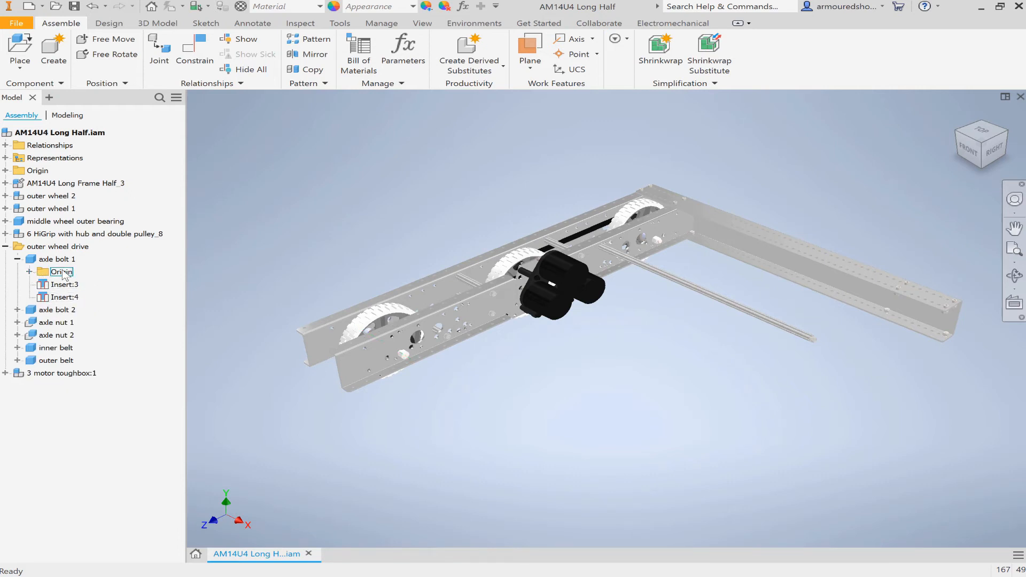
Inspect the main assembly's own origin planes and axes, and collapse the opened axle bolt 1 and outer wheel drive entries.
{"action": "left_click", "coordinate": [54, 143]}
{"action": "left_click", "coordinate": [38, 171]}
{"action": "left_click", "coordinate": [5, 170]}
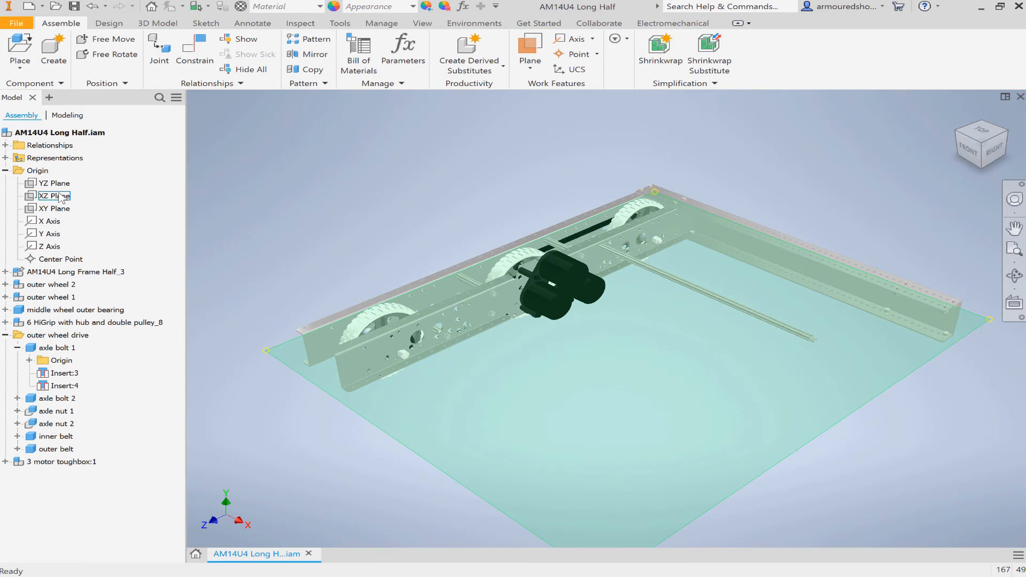
{"action": "left_click", "coordinate": [6, 171]}
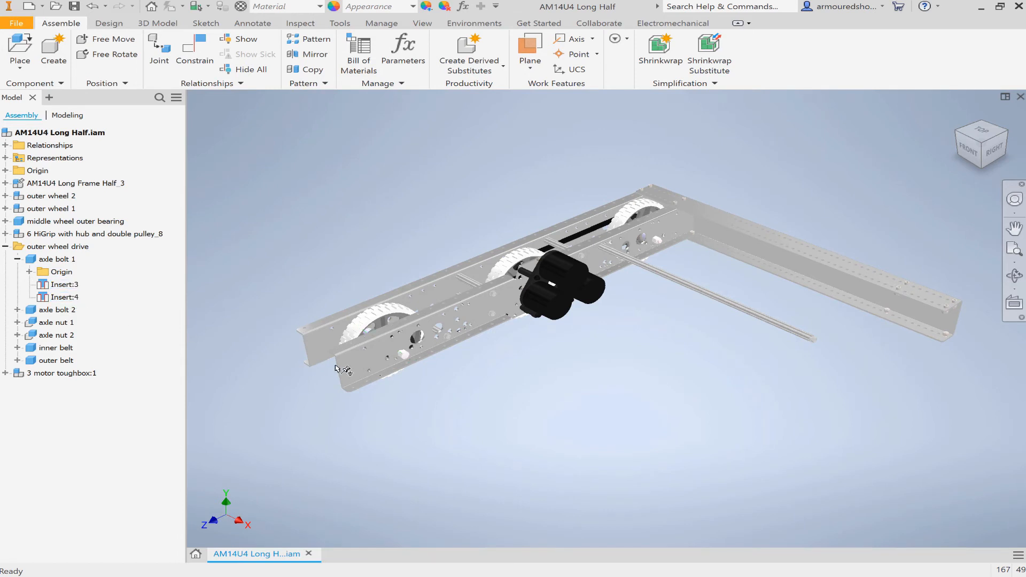
{"action": "left_click", "coordinate": [17, 259]}
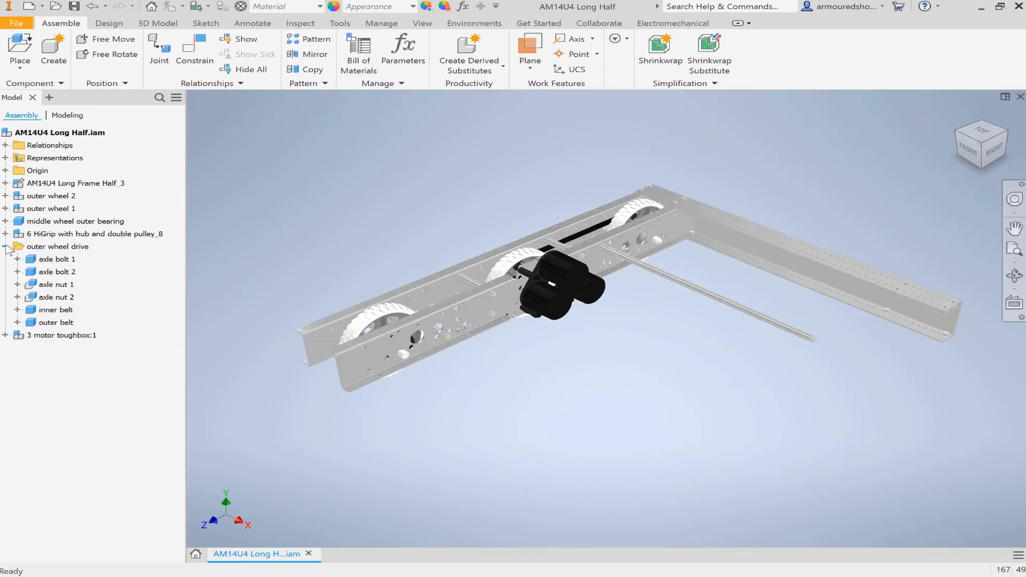
{"action": "left_click", "coordinate": [5, 246]}
Examine the parts and constraints of the 3 motor toughbox subassembly, including those of its bottom bearing.
{"action": "left_click", "coordinate": [5, 260]}
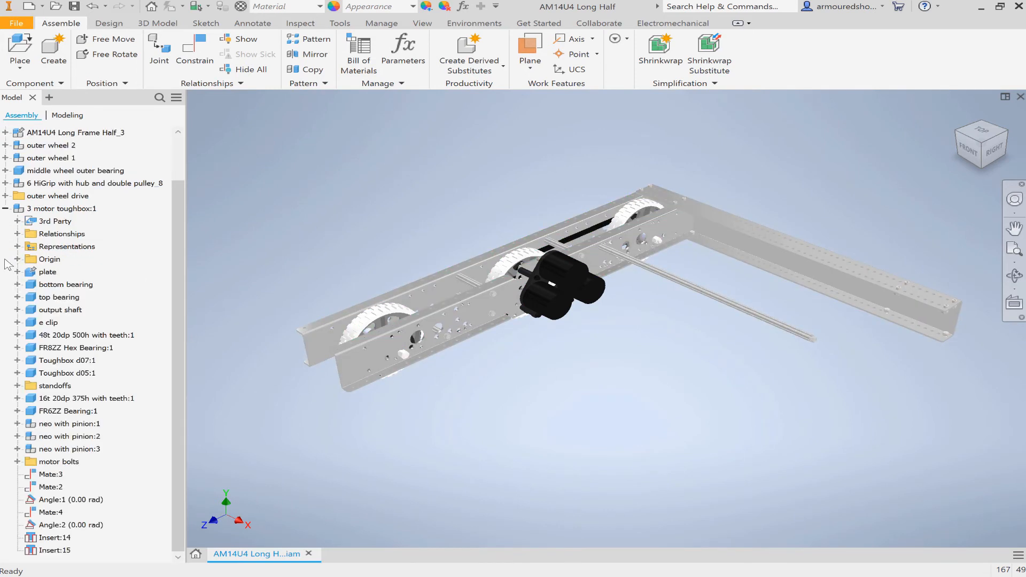
{"action": "left_click", "coordinate": [17, 285]}
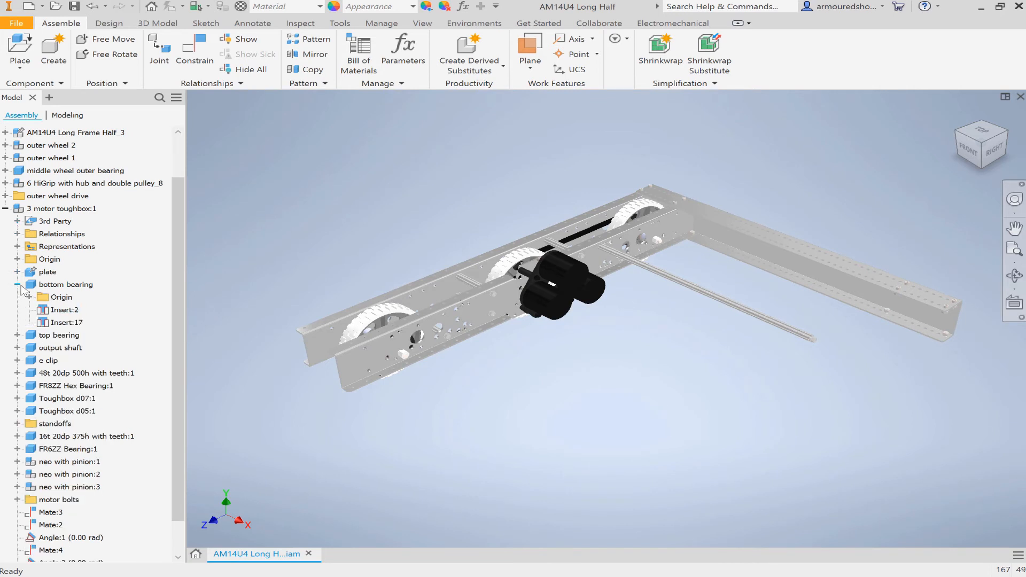
{"action": "left_click", "coordinate": [17, 284]}
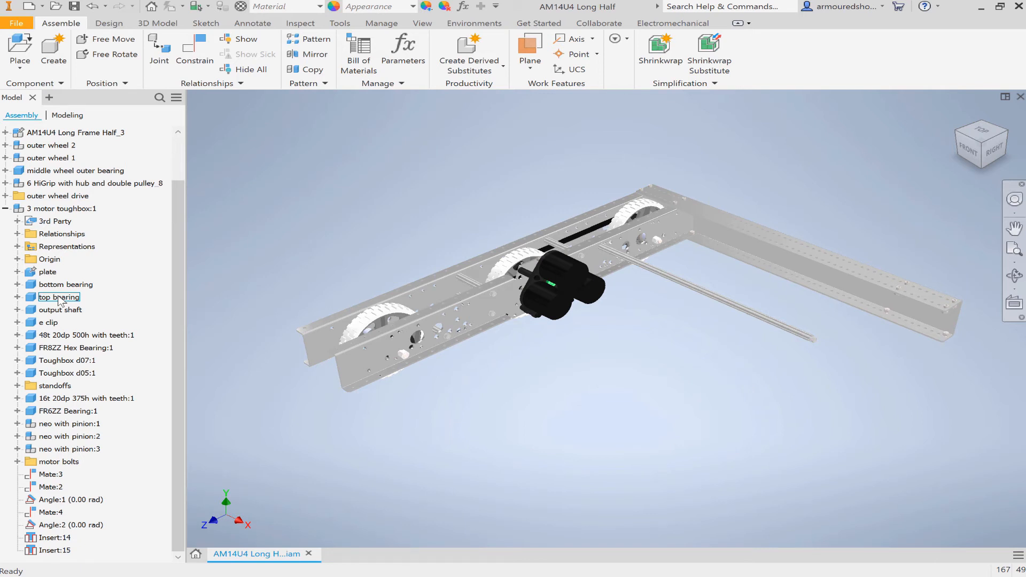
{"action": "left_click", "coordinate": [4, 209]}
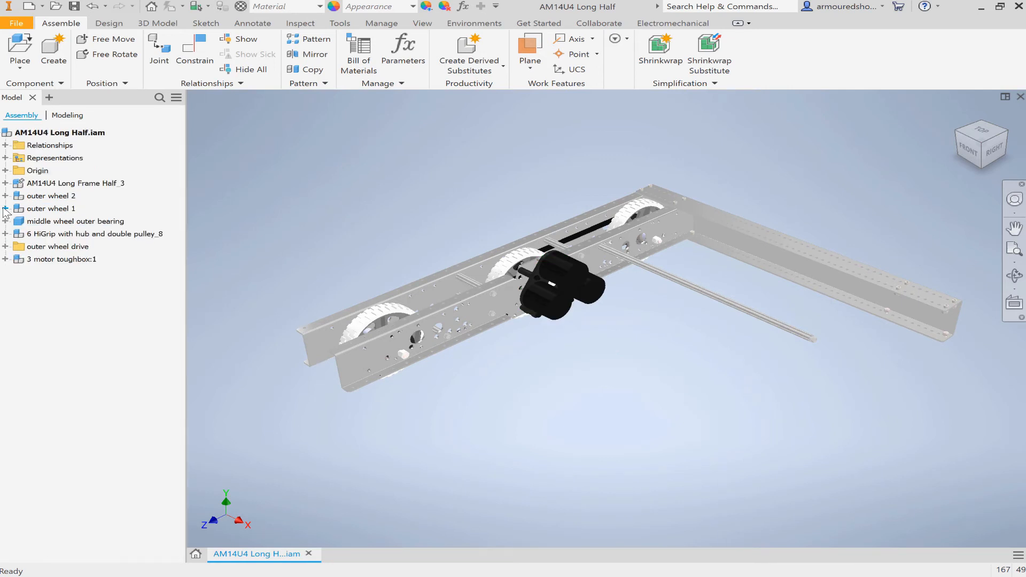
{"action": "left_click", "coordinate": [5, 260]}
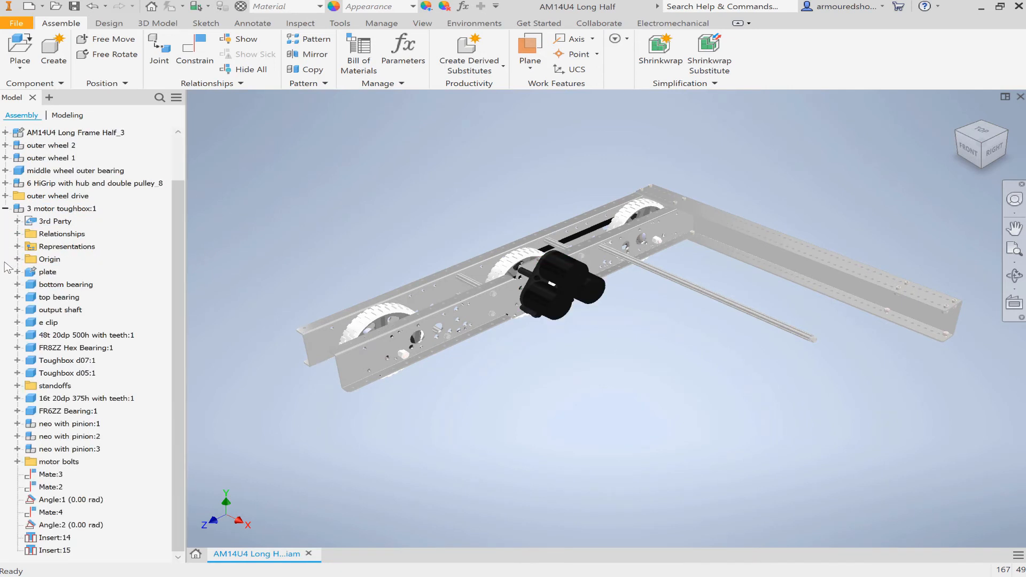
Review the bottom bearing's component options and try to hide the 3 motor toughbox, declining to remove its view associativity.
{"action": "right_click", "coordinate": [46, 288]}
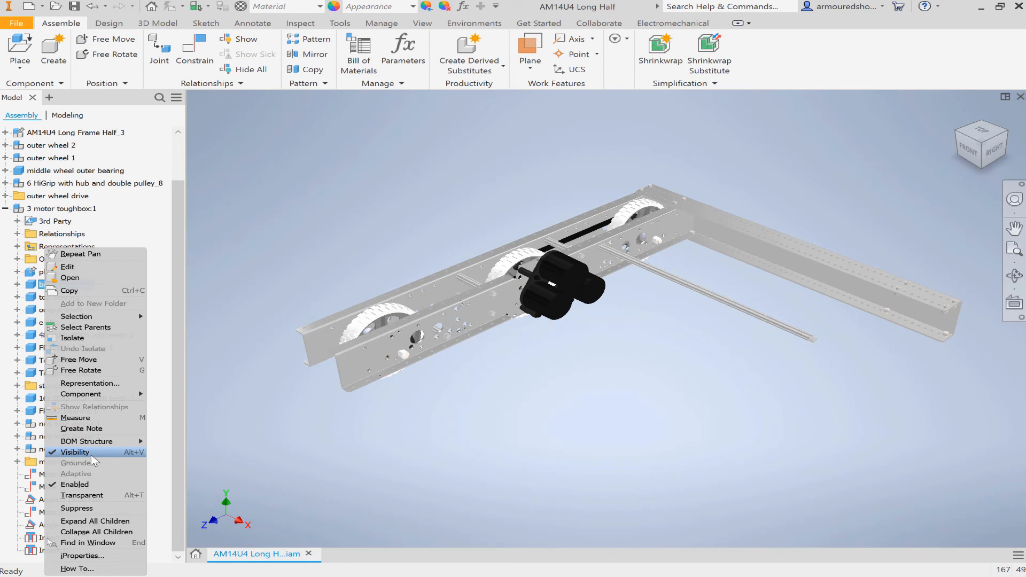
{"action": "left_click", "coordinate": [154, 246]}
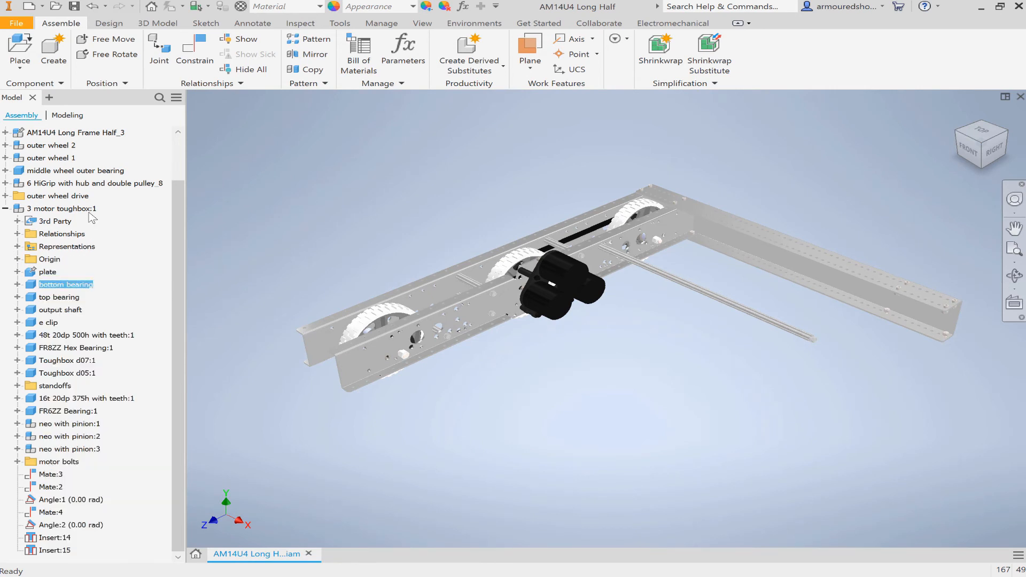
{"action": "right_click", "coordinate": [83, 210]}
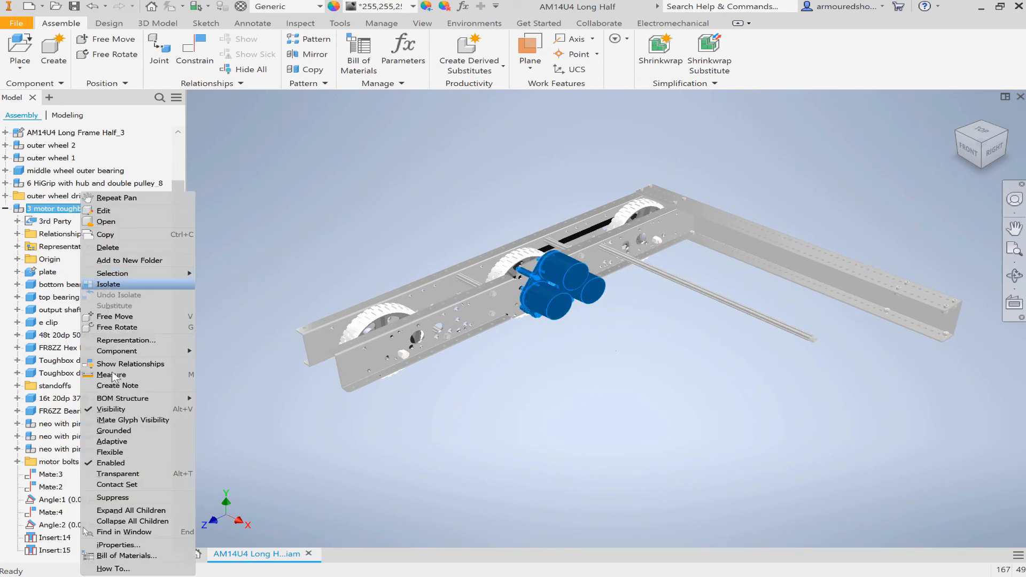
{"action": "left_click", "coordinate": [131, 410]}
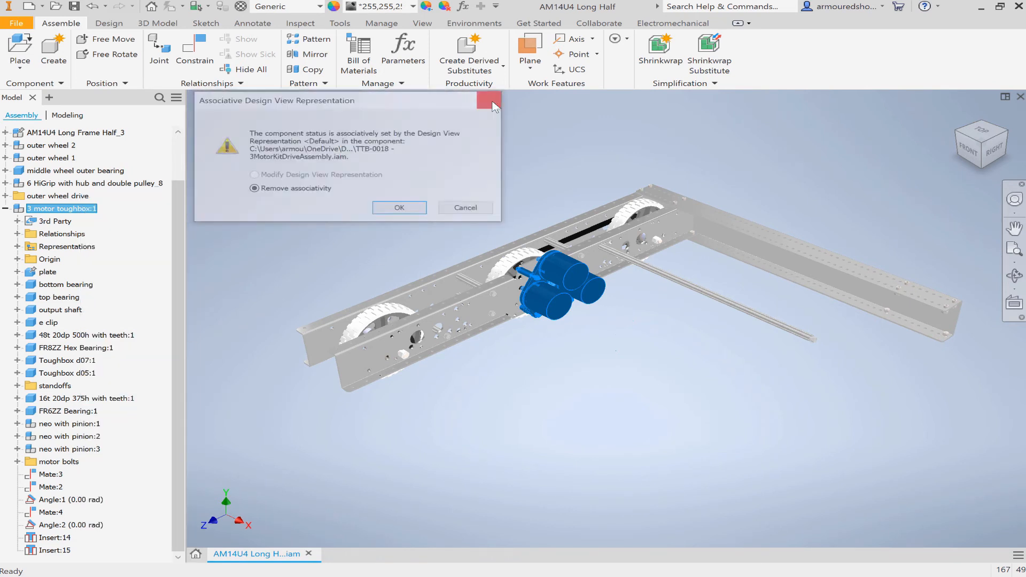
{"action": "left_click", "coordinate": [495, 106]}
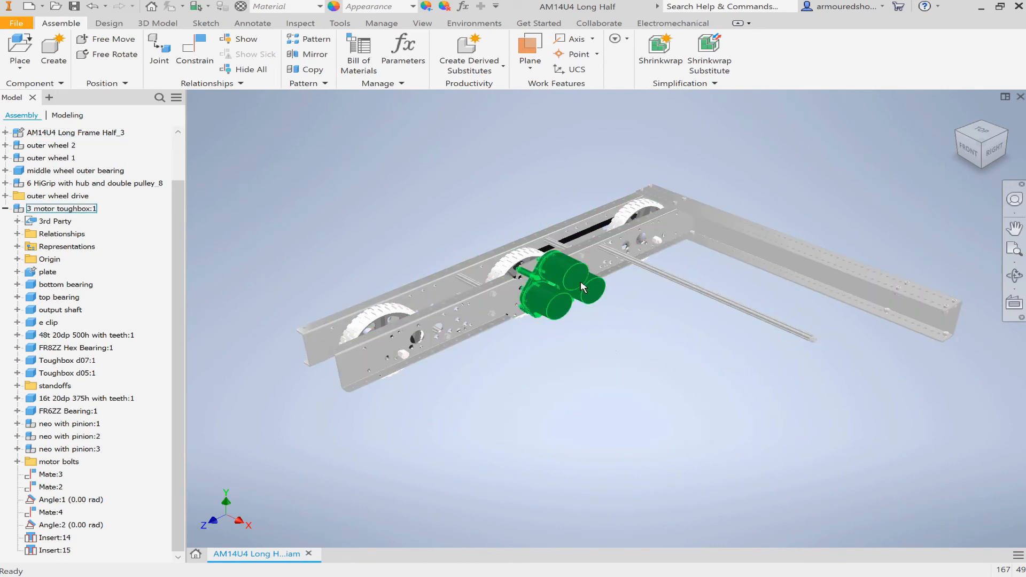
Review the commands available for the 3 motor toughbox subassembly and collapse its component list.
{"action": "right_click", "coordinate": [81, 209]}
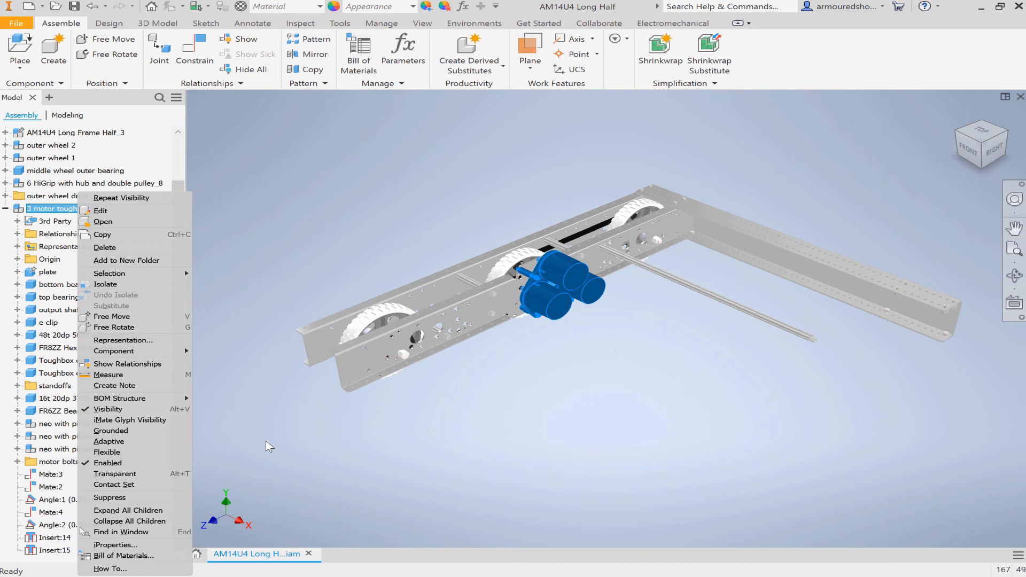
{"action": "key", "text": "Escape"}
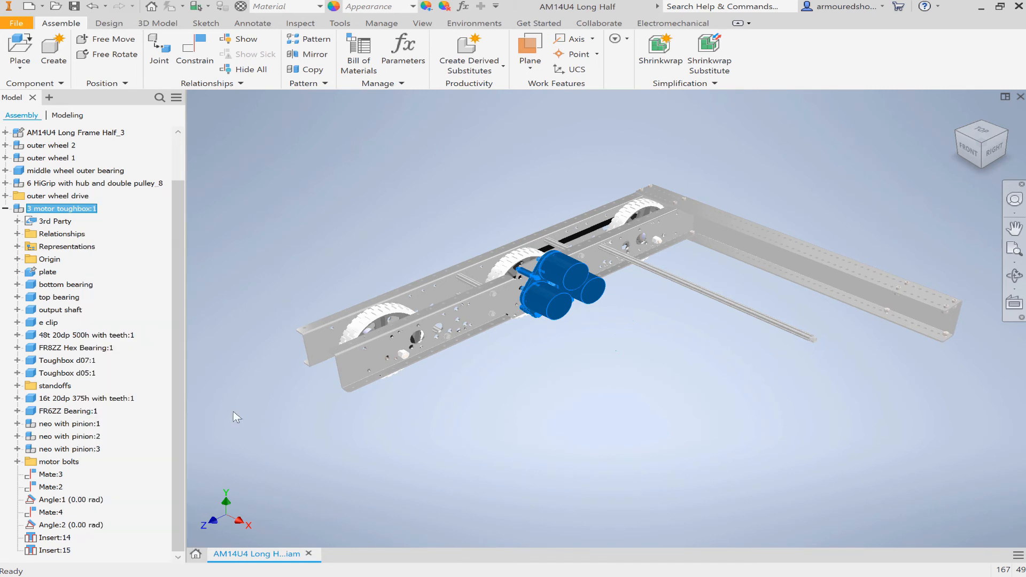
{"action": "left_click", "coordinate": [7, 209]}
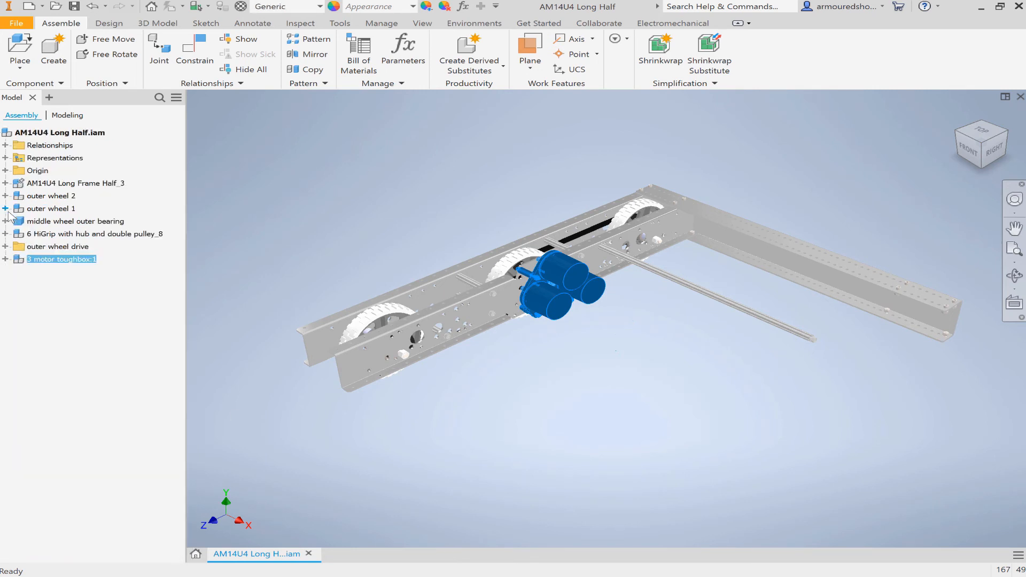
Browse the design, 3D modelling, sketching, annotation, inspection and management command sets, returning to the assembly commands.
{"action": "left_click", "coordinate": [104, 135]}
{"action": "left_click", "coordinate": [109, 23]}
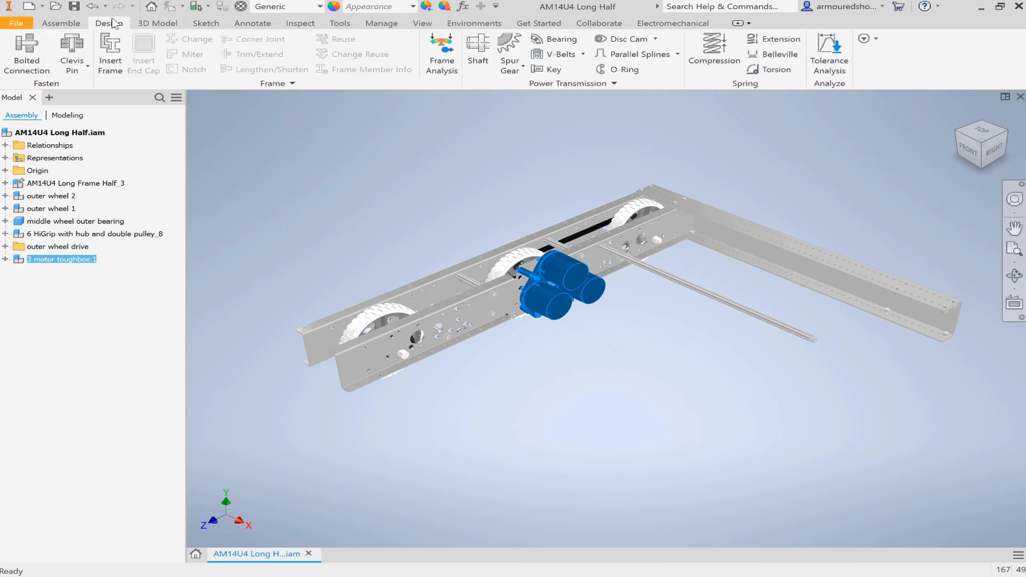
{"action": "left_click", "coordinate": [156, 24]}
{"action": "left_click", "coordinate": [209, 25]}
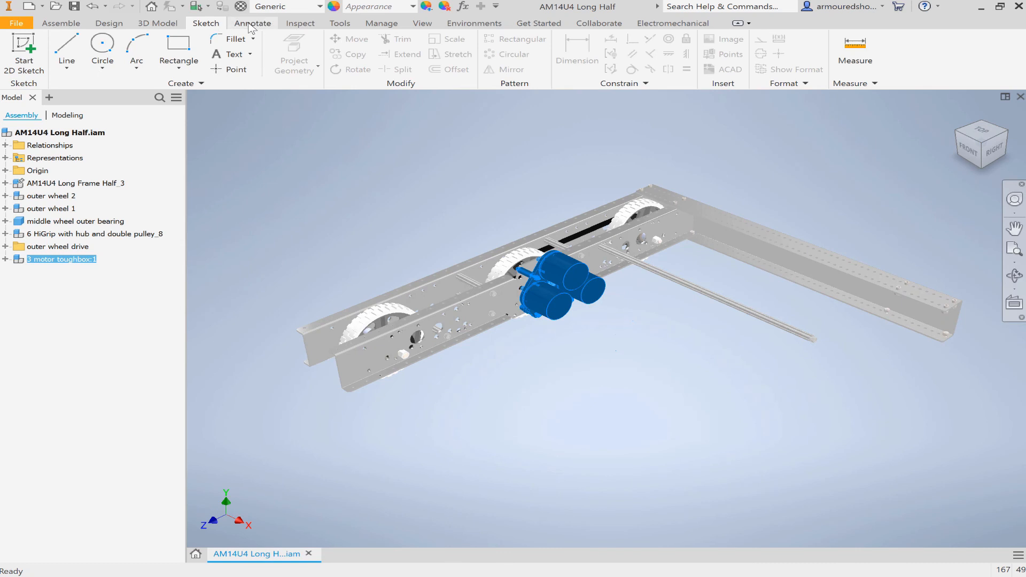
{"action": "left_click", "coordinate": [250, 24]}
{"action": "left_click", "coordinate": [301, 24]}
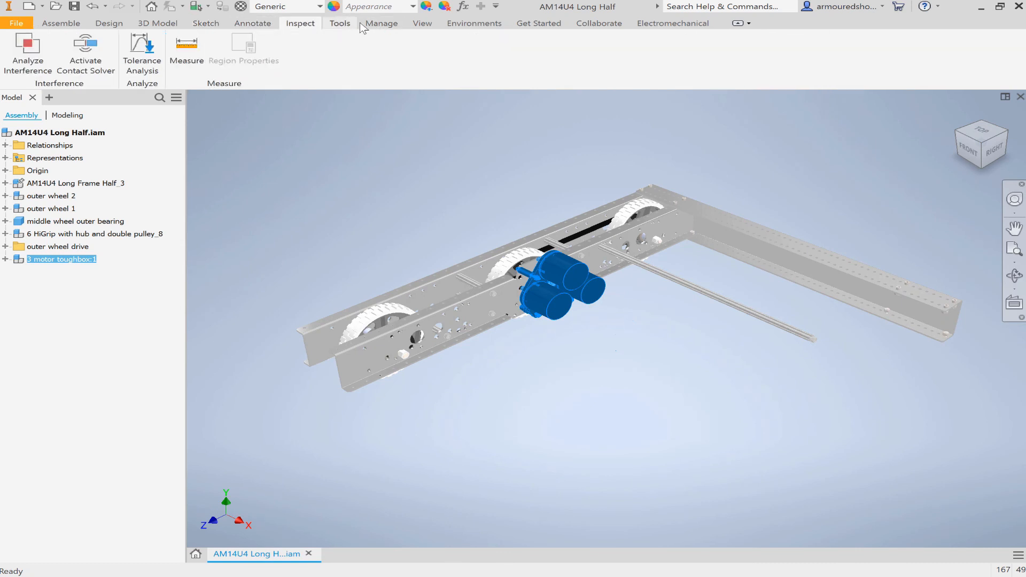
{"action": "left_click", "coordinate": [392, 26]}
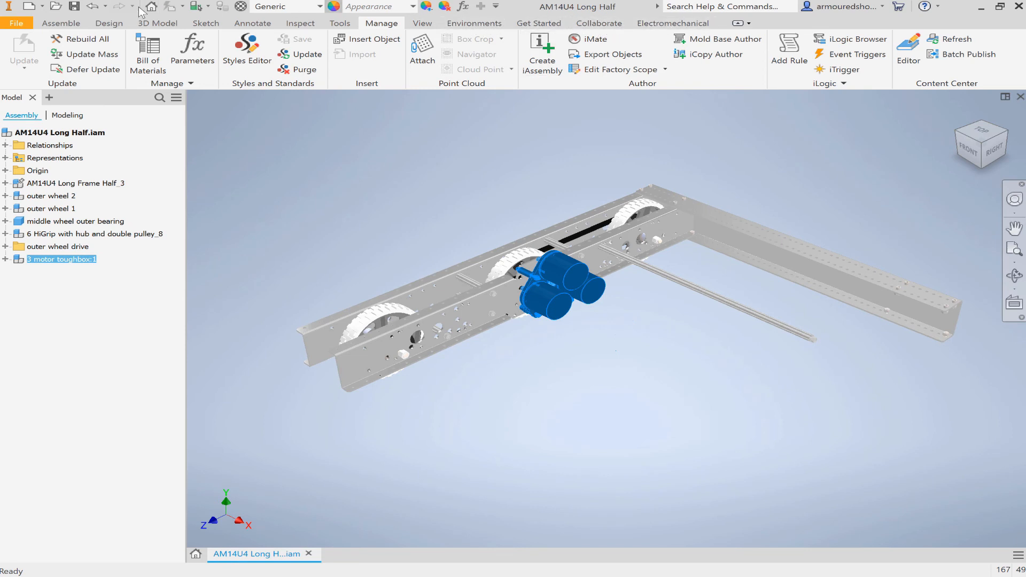
{"action": "left_click", "coordinate": [54, 24]}
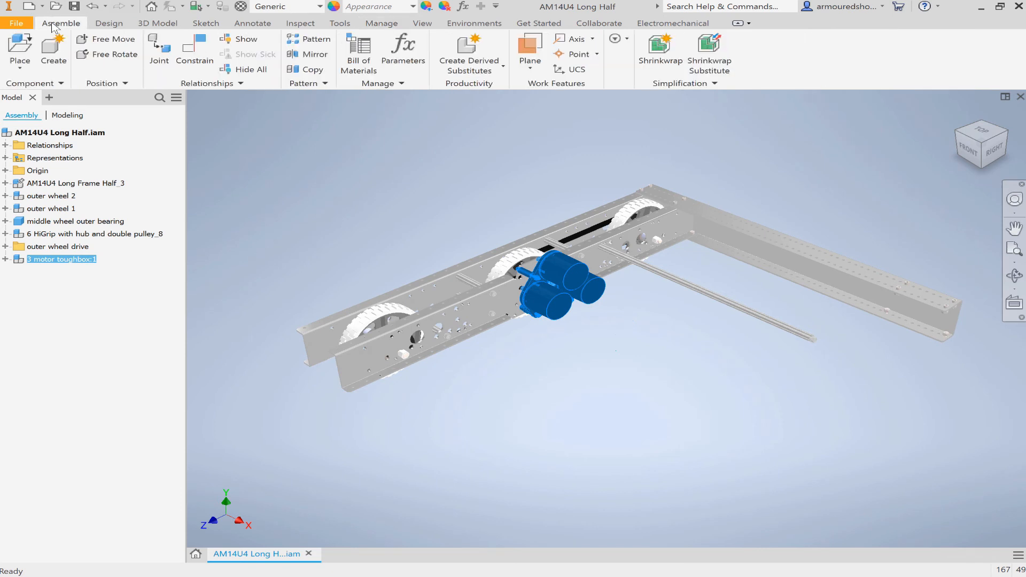
Examine the Design power transmission tools and the 3D Model, Sketch, Tools and Environments commands.
{"action": "left_click", "coordinate": [109, 24]}
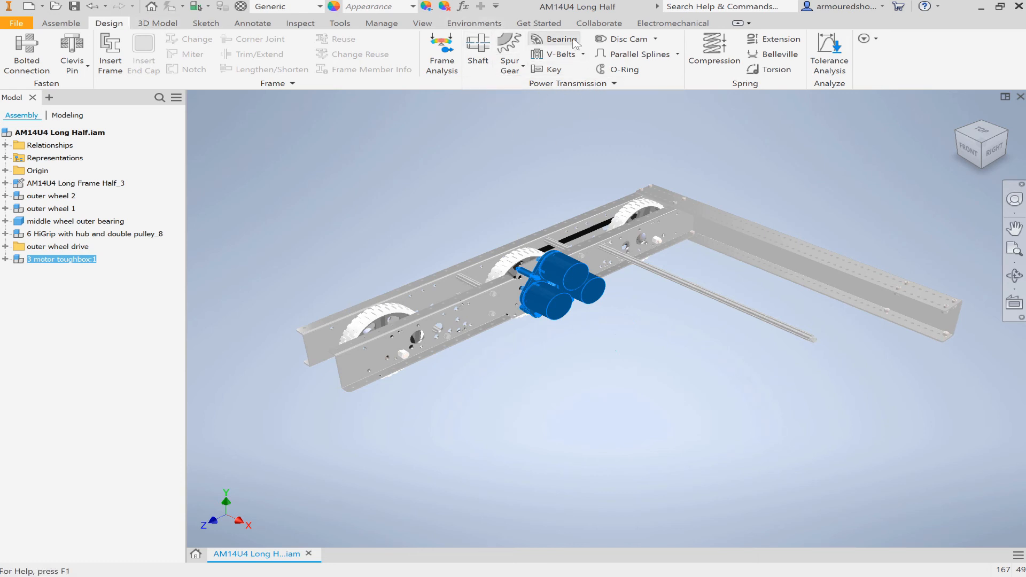
{"action": "left_click", "coordinate": [159, 26]}
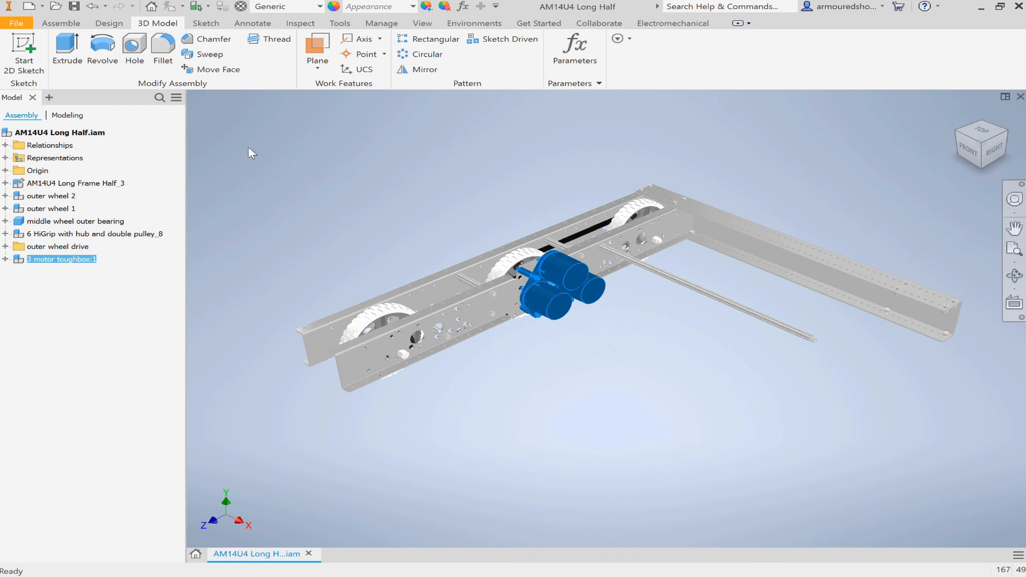
{"action": "left_click", "coordinate": [207, 25]}
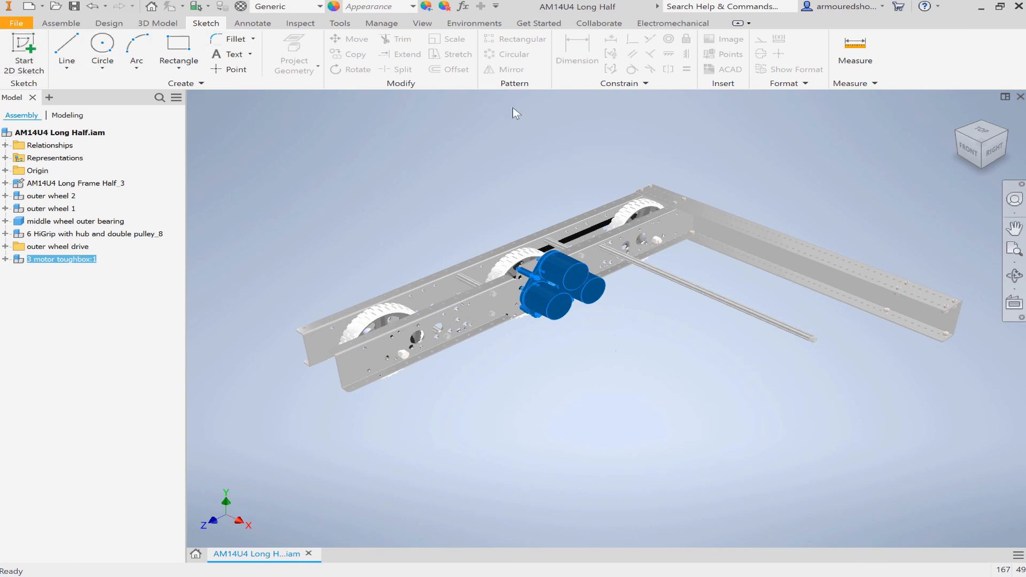
{"action": "left_click", "coordinate": [337, 23]}
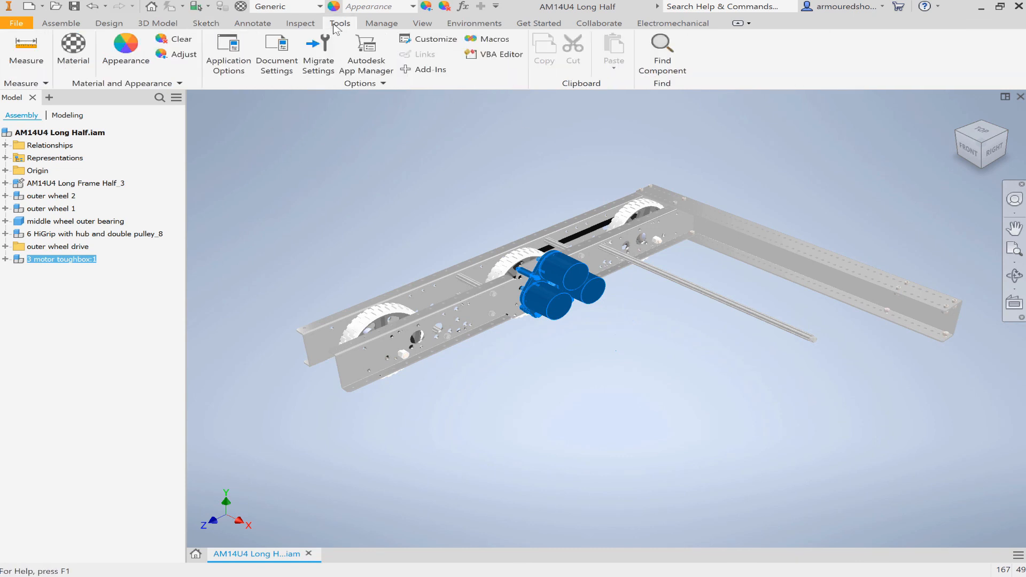
{"action": "left_click", "coordinate": [475, 23]}
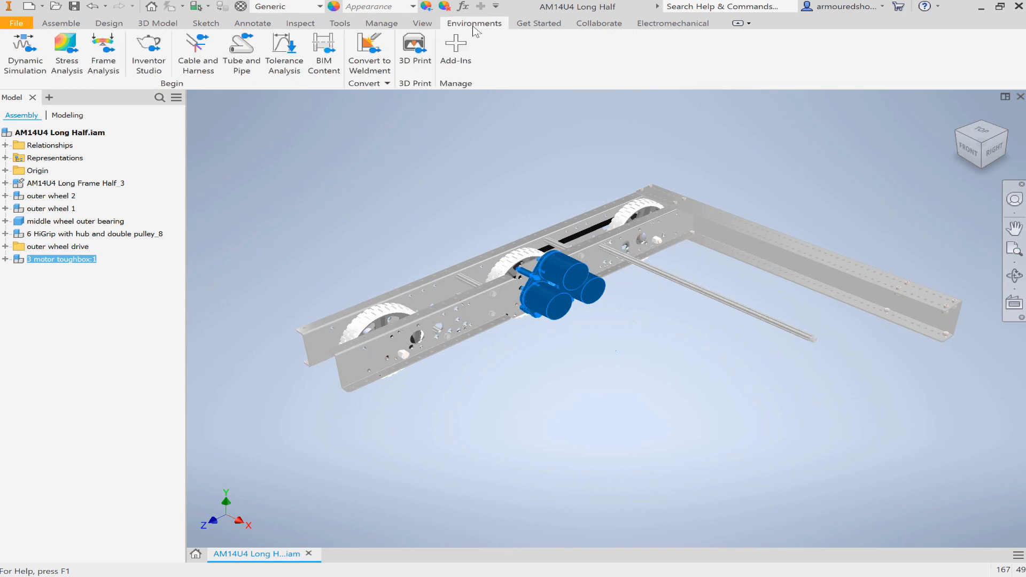
Revisit the assembly and 3D modelling commands, ending with the sketching tools shown.
{"action": "left_click", "coordinate": [59, 26]}
{"action": "left_click", "coordinate": [156, 26]}
{"action": "left_click", "coordinate": [199, 27]}
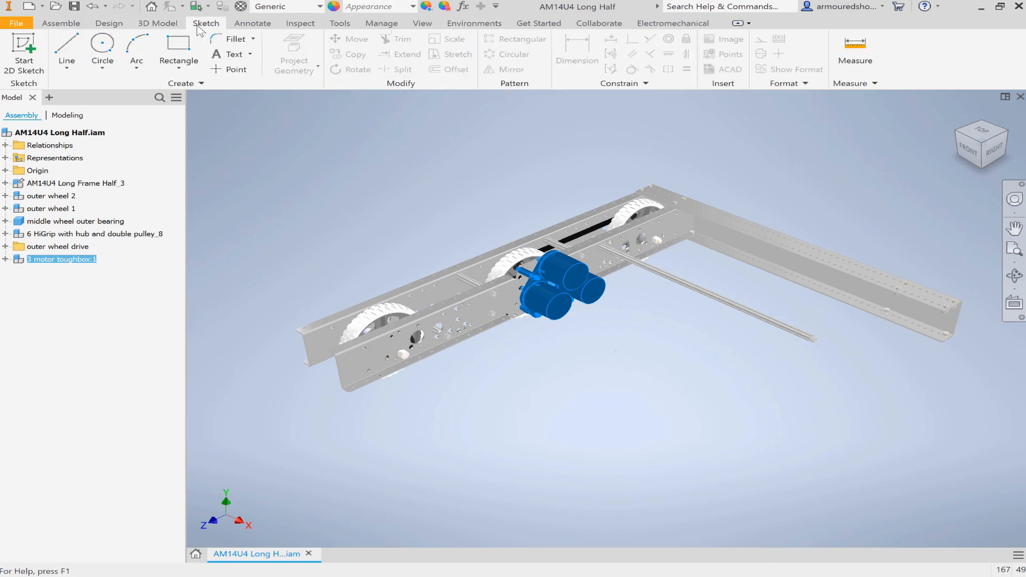
Look over the 3D modelling and sketching commands once more, finishing on the assembly commands.
{"action": "scroll", "coordinate": [203, 27], "scroll_direction": "up", "scroll_amount": 2}
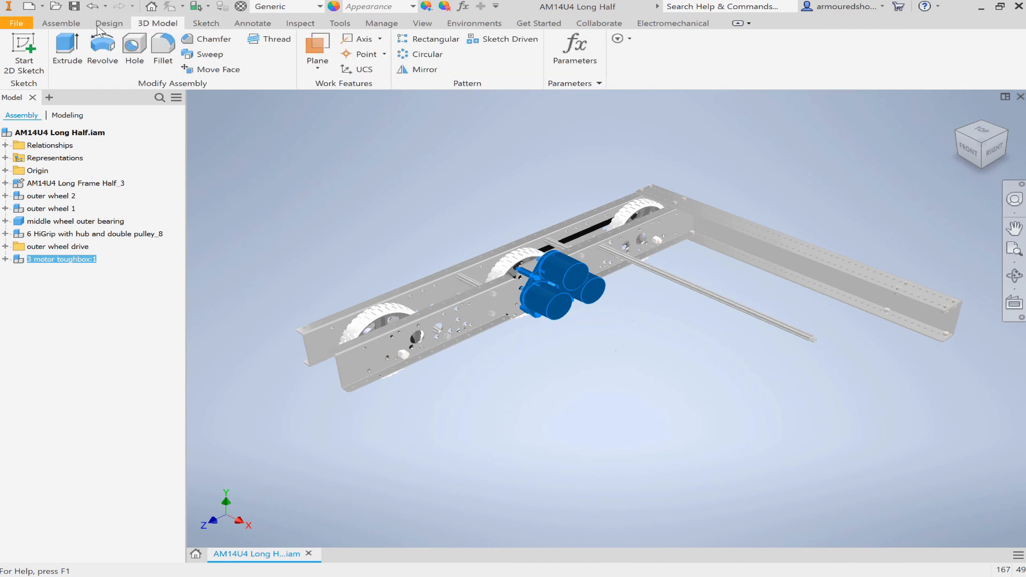
{"action": "left_click", "coordinate": [207, 25]}
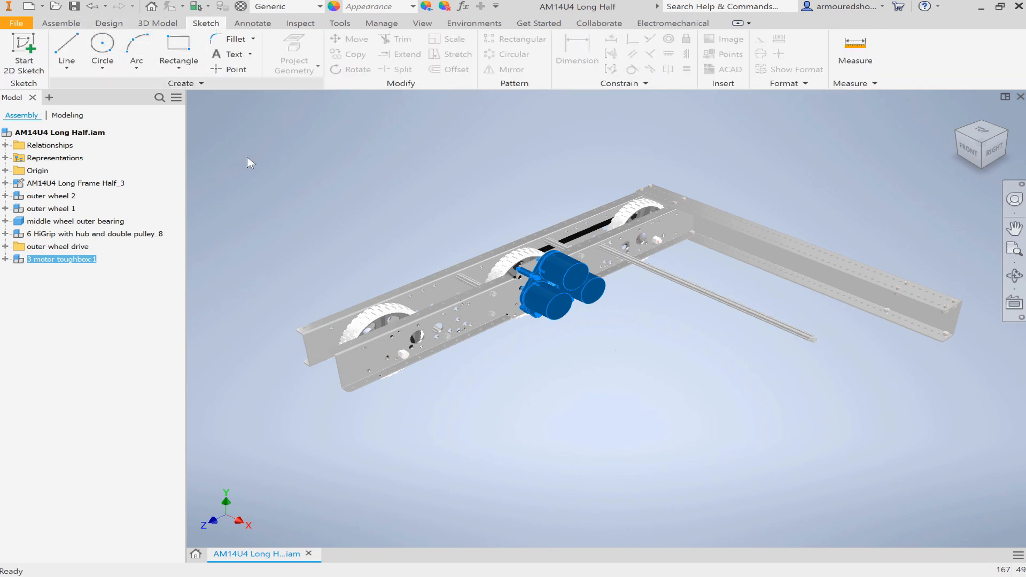
{"action": "left_click", "coordinate": [60, 23]}
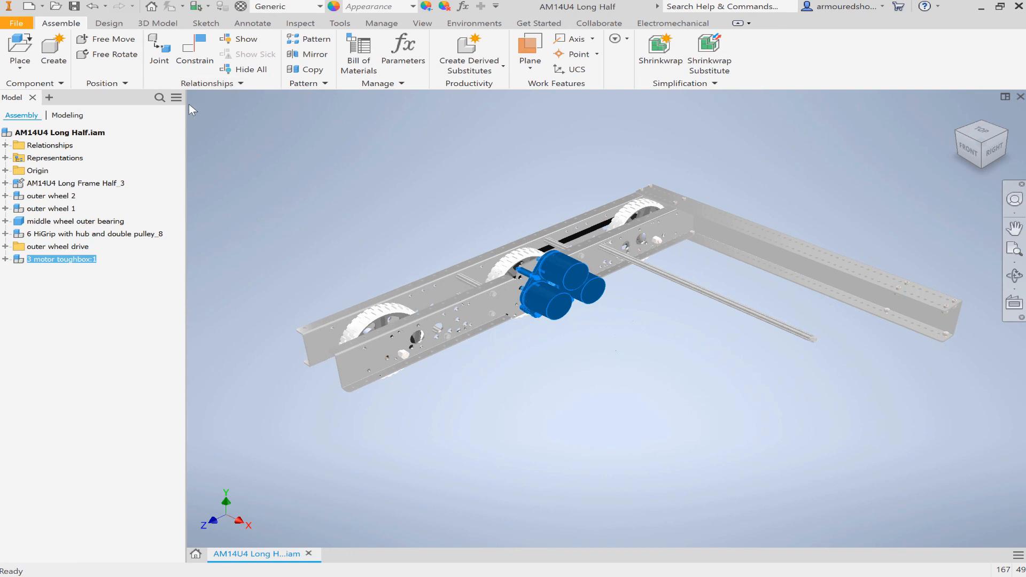
Examine the additional Pattern and Relationships commands, the Create Derived Substitutes options and the work plane creation options for assemblies, clearing the toughbox selection.
{"action": "left_click", "coordinate": [329, 85]}
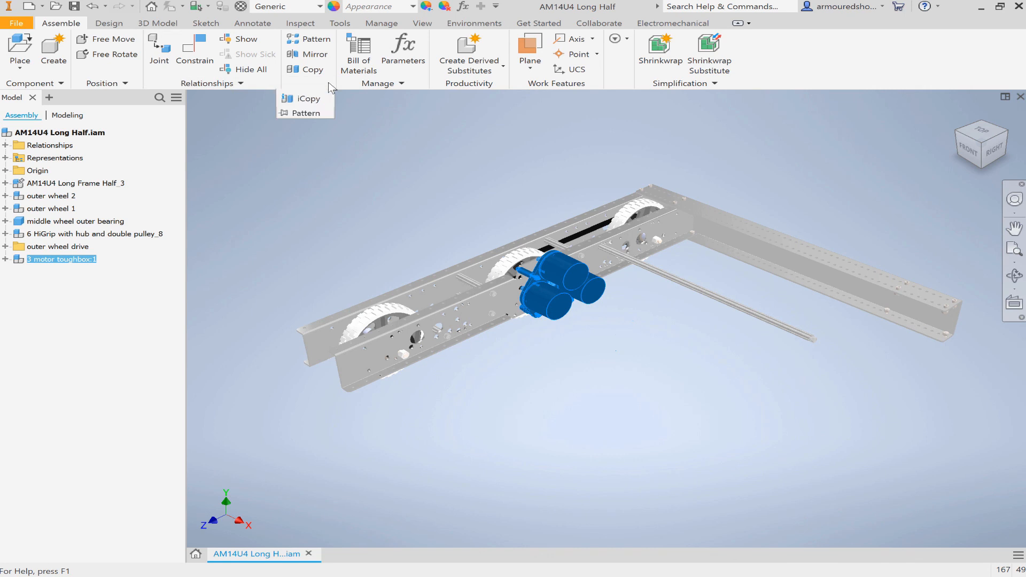
{"action": "left_click", "coordinate": [241, 84]}
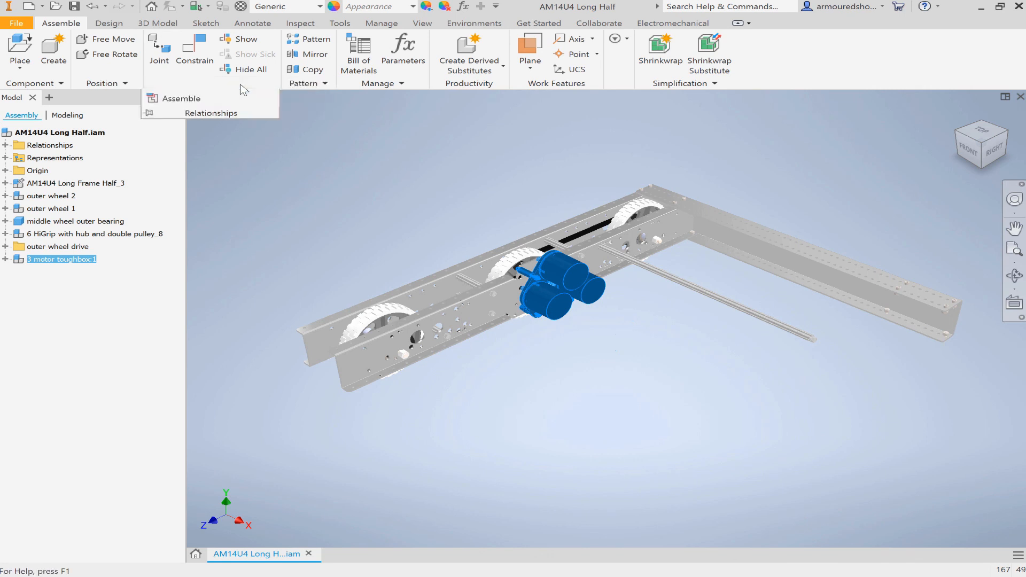
{"action": "left_click", "coordinate": [335, 129]}
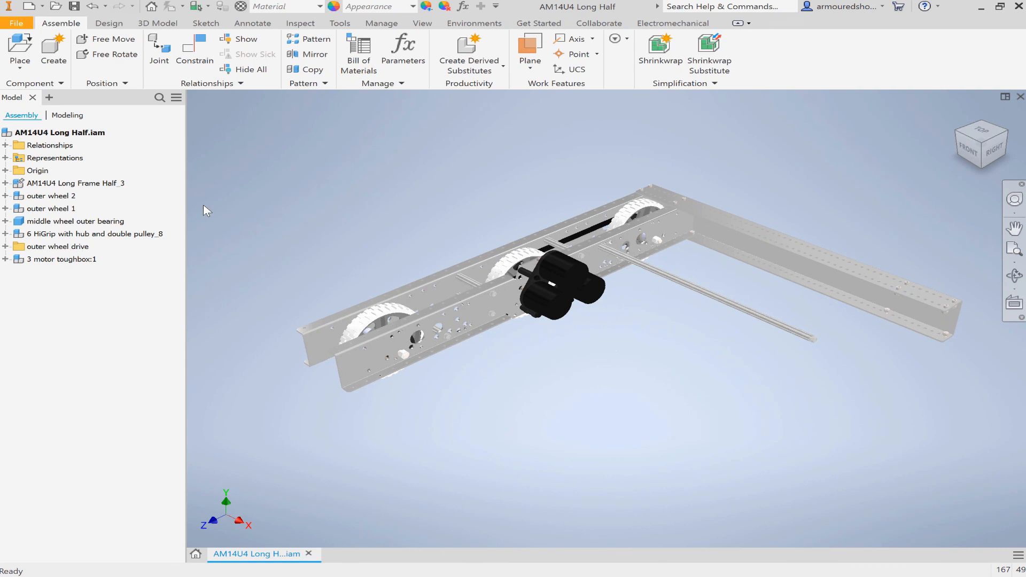
{"action": "left_click", "coordinate": [502, 66]}
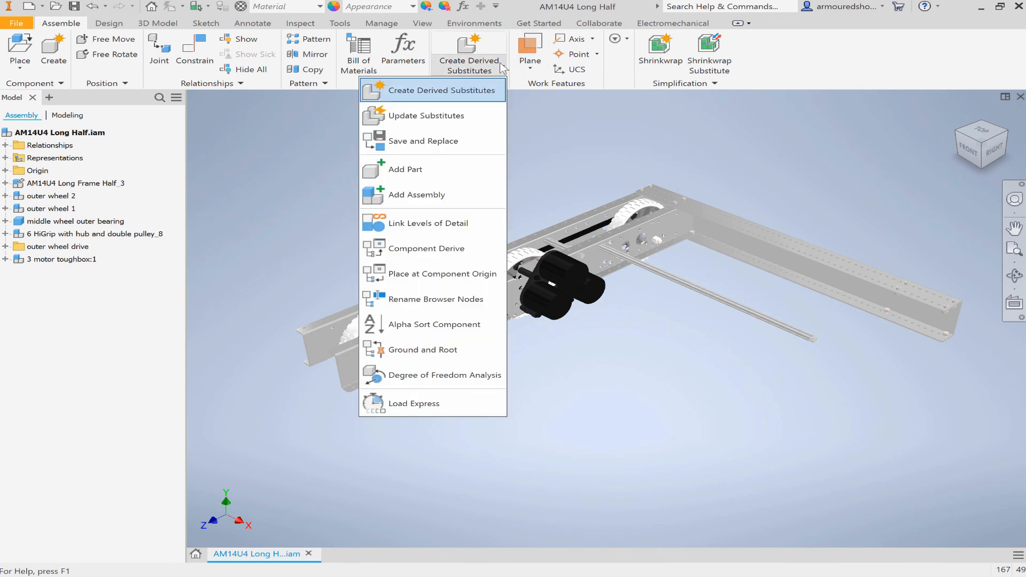
{"action": "left_click", "coordinate": [526, 69]}
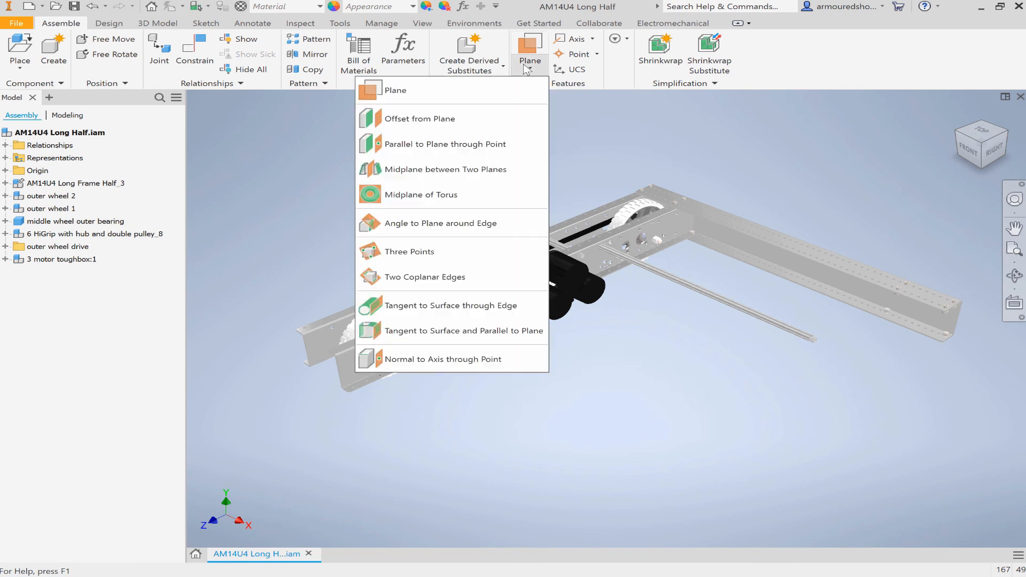